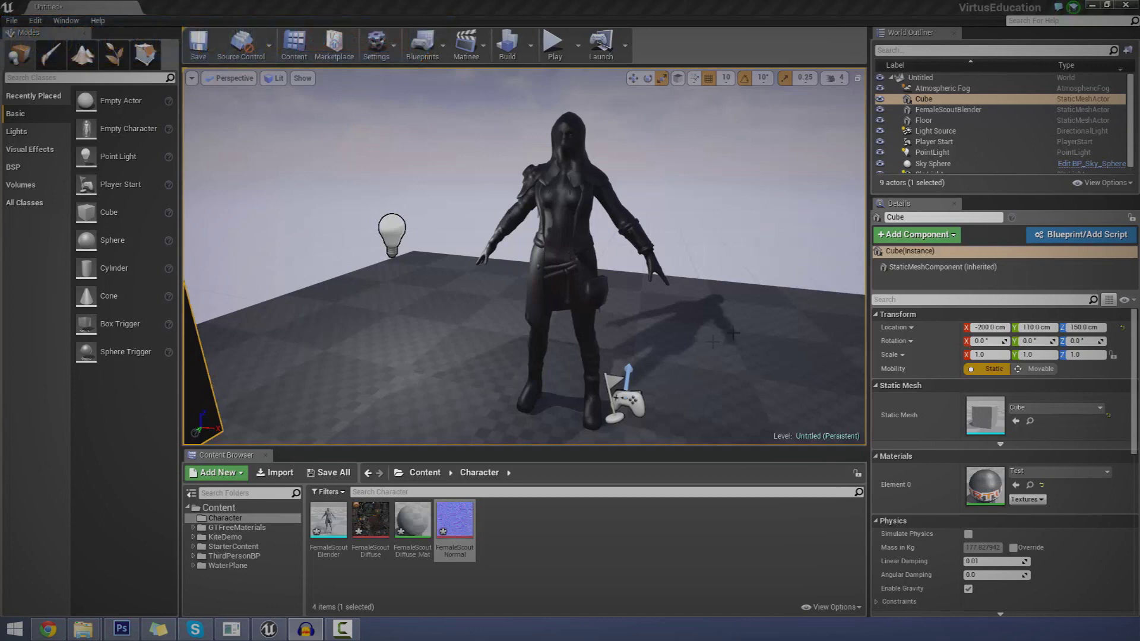
Select the female scout character in the level and examine its FemaleScoutNormal texture in the texture editor.
{"action": "left_click", "coordinate": [596, 243]}
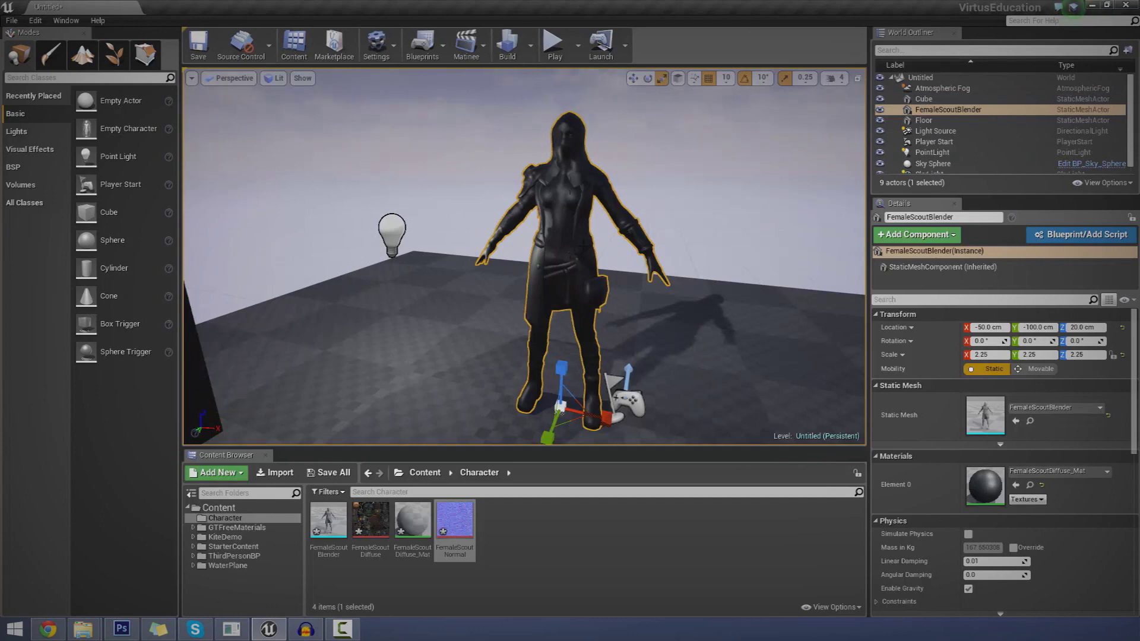
{"action": "right_click_drag", "start_coordinate": [584, 246], "coordinate": [600, 275]}
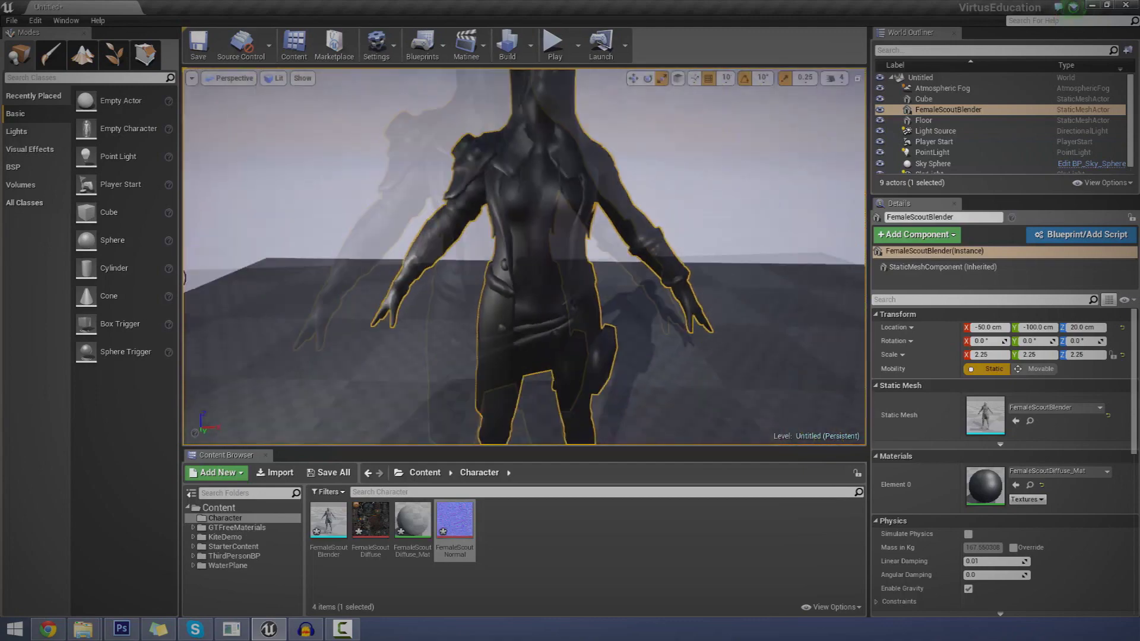
{"action": "right_click_drag", "start_coordinate": [469, 300], "coordinate": [466, 302]}
{"action": "double_click", "coordinate": [455, 520]}
{"action": "right_click", "coordinate": [461, 523]}
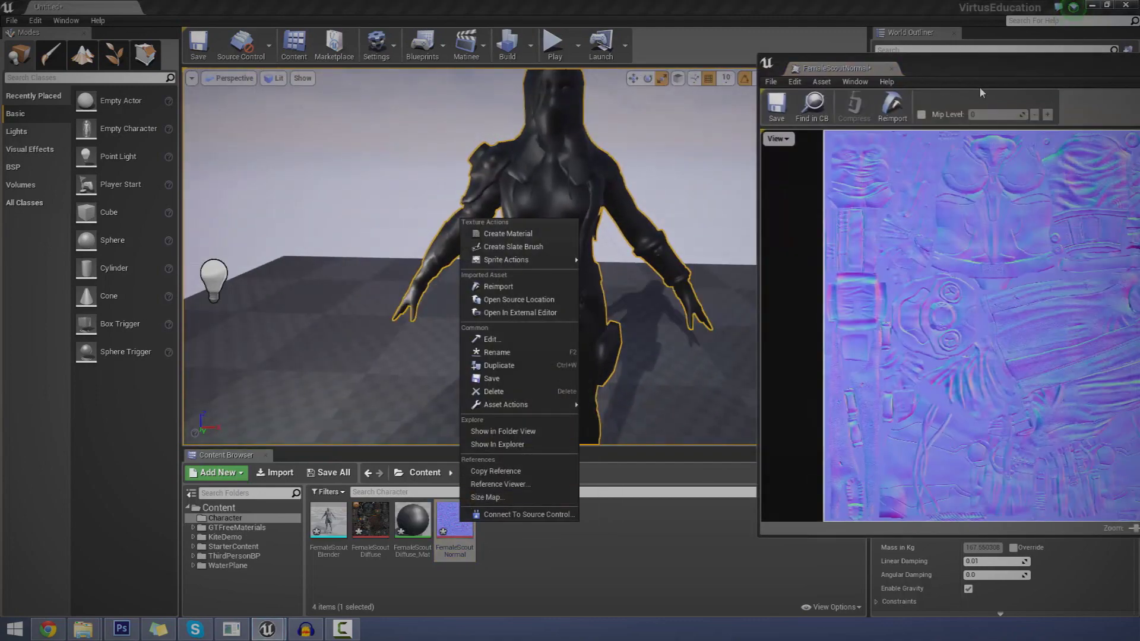
{"action": "left_click_drag", "start_coordinate": [980, 87], "coordinate": [550, 102]}
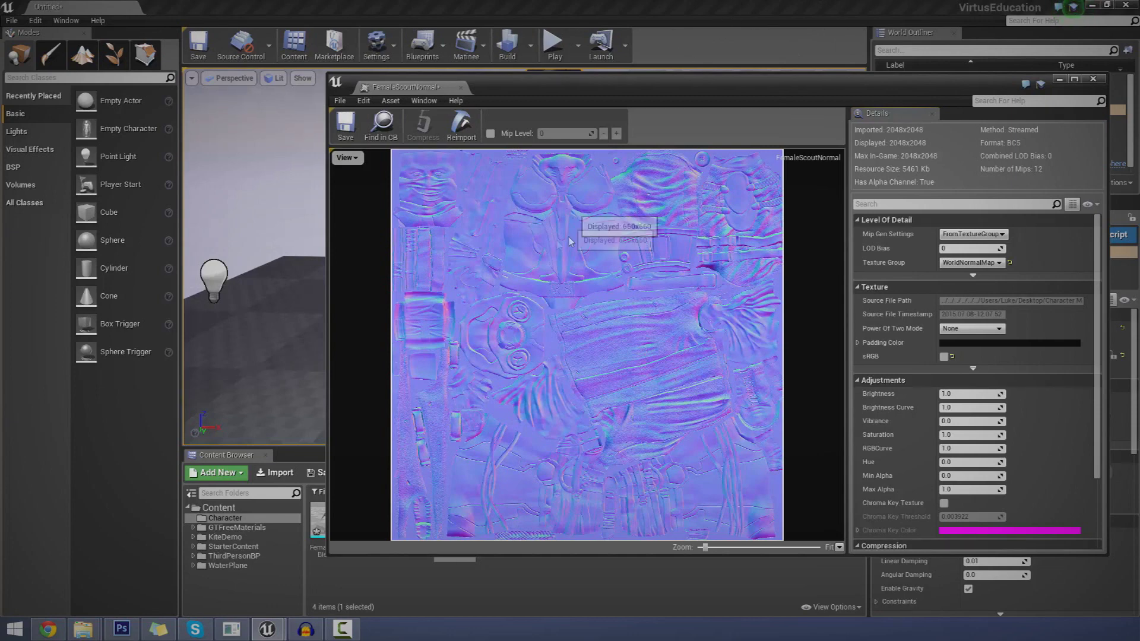
{"action": "left_click", "coordinate": [461, 89]}
Connect the normal map's Texture Sample to the Normal input of FemaleScoutDiffuse_Mat and apply the material.
{"action": "mouse_move", "coordinate": [469, 202]}
{"action": "right_mouse_down"}
{"action": "mouse_move", "coordinate": [410, 196]}
{"action": "mouse_move", "coordinate": [463, 179]}
{"action": "mouse_move", "coordinate": [451, 172]}
{"action": "mouse_move", "coordinate": [455, 228]}
{"action": "mouse_move", "coordinate": [466, 226]}
{"action": "mouse_move", "coordinate": [460, 178]}
{"action": "mouse_move", "coordinate": [454, 205]}
{"action": "mouse_move", "coordinate": [468, 194]}
{"action": "mouse_move", "coordinate": [455, 181]}
{"action": "mouse_move", "coordinate": [461, 258]}
{"action": "mouse_move", "coordinate": [469, 158]}
{"action": "mouse_move", "coordinate": [465, 227]}
{"action": "mouse_move", "coordinate": [457, 207]}
{"action": "right_mouse_up"}
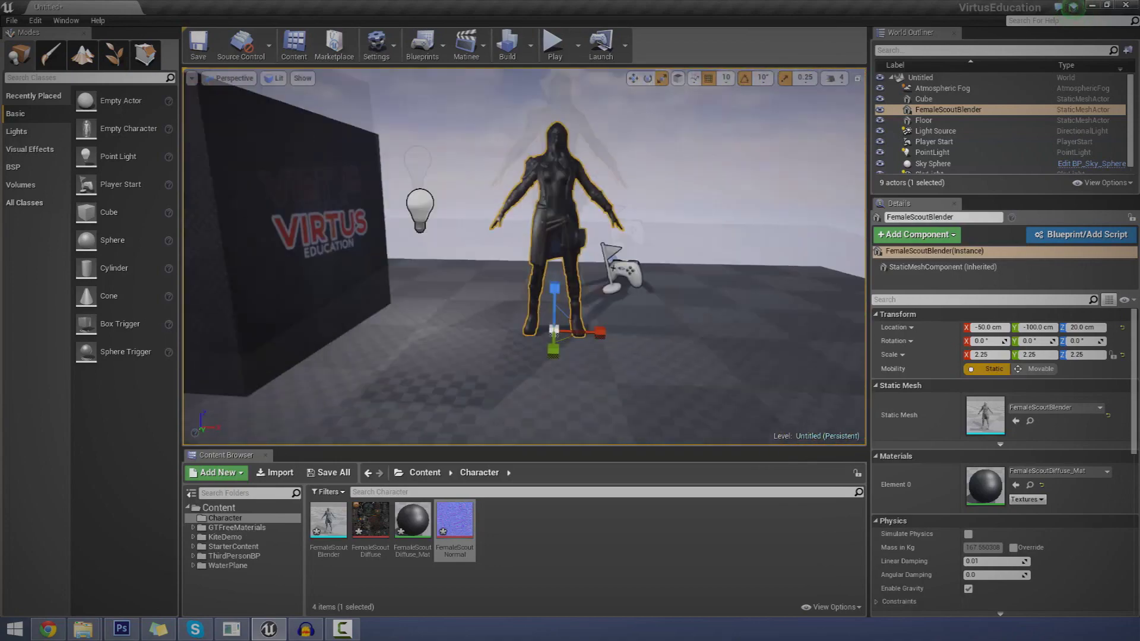
{"action": "right_click_drag", "start_coordinate": [524, 258], "coordinate": [523, 262]}
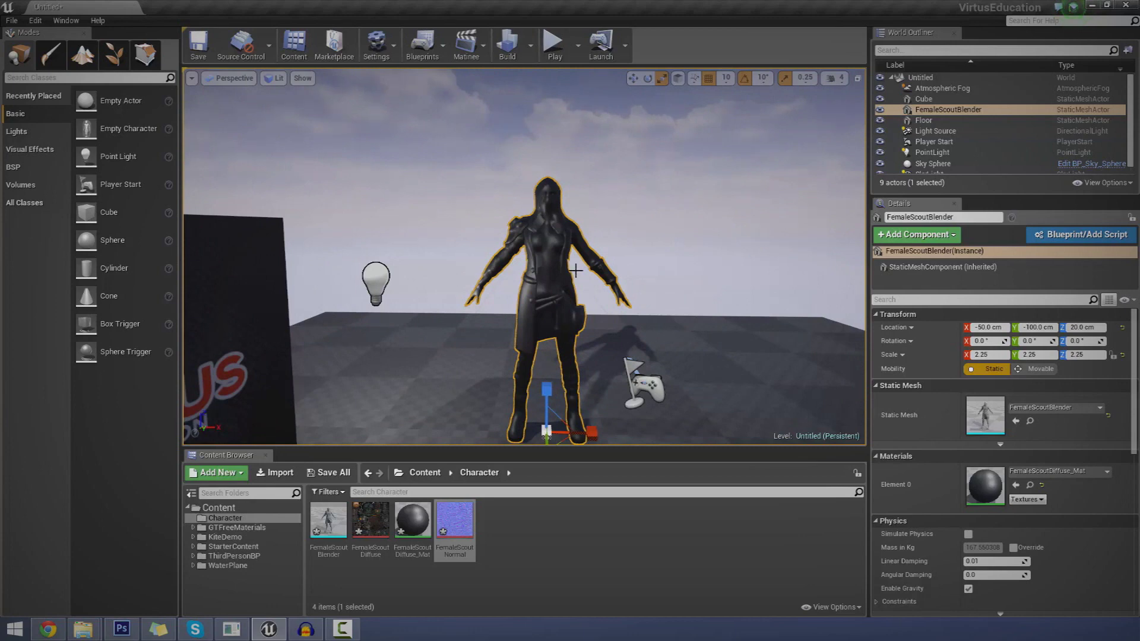
{"action": "double_click", "coordinate": [412, 519]}
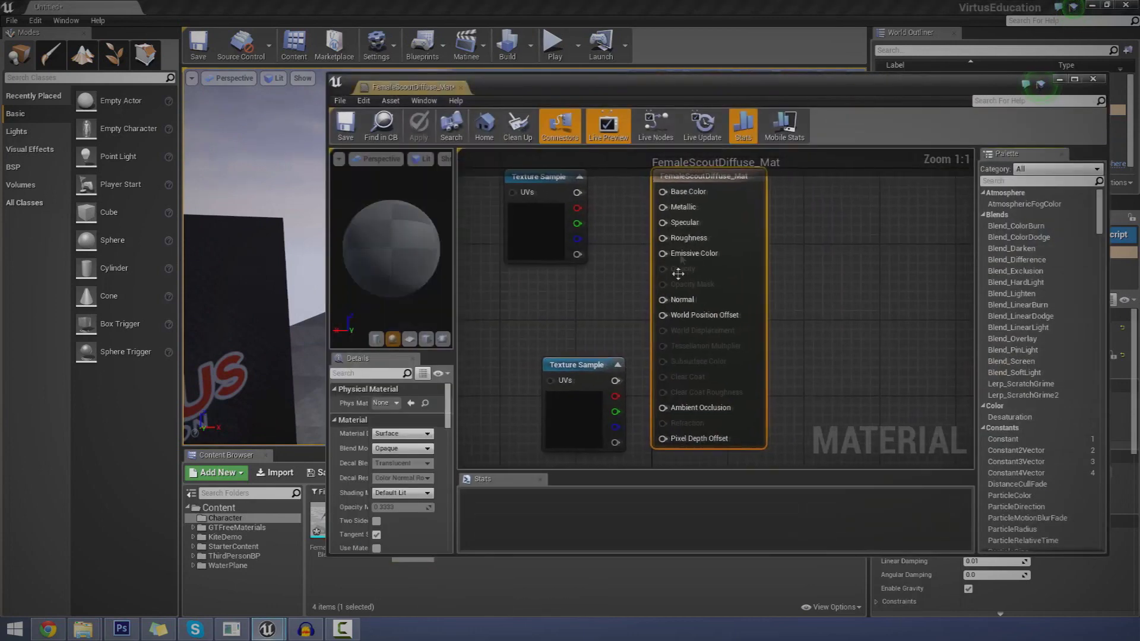
{"action": "left_click_drag", "start_coordinate": [670, 301], "coordinate": [623, 381]}
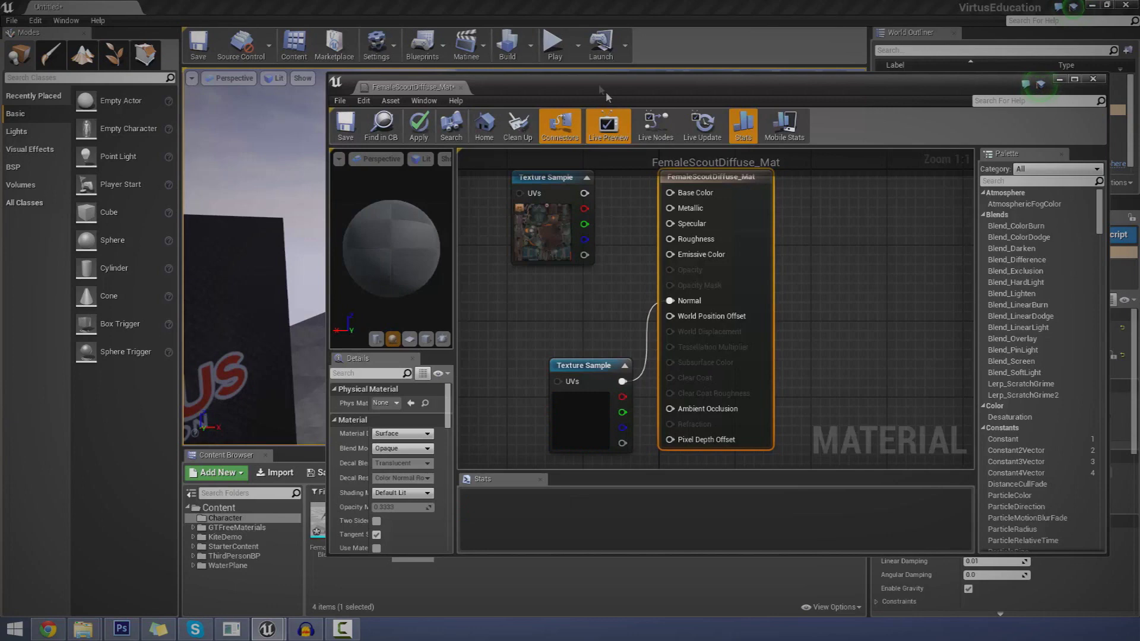
{"action": "left_click", "coordinate": [416, 133]}
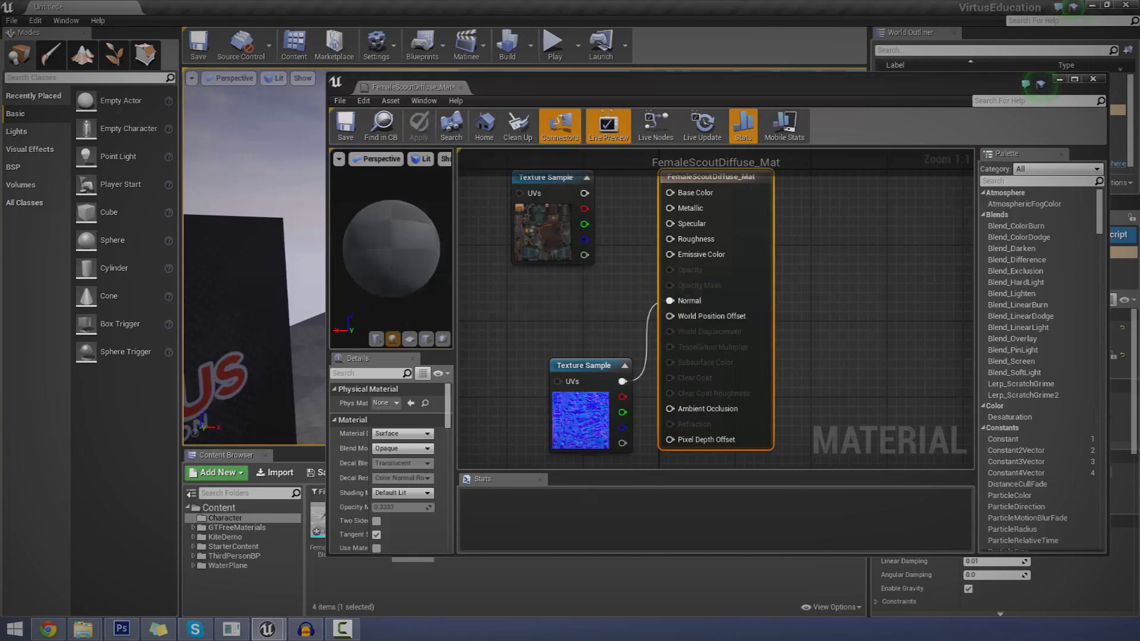
{"action": "left_click", "coordinate": [1059, 79]}
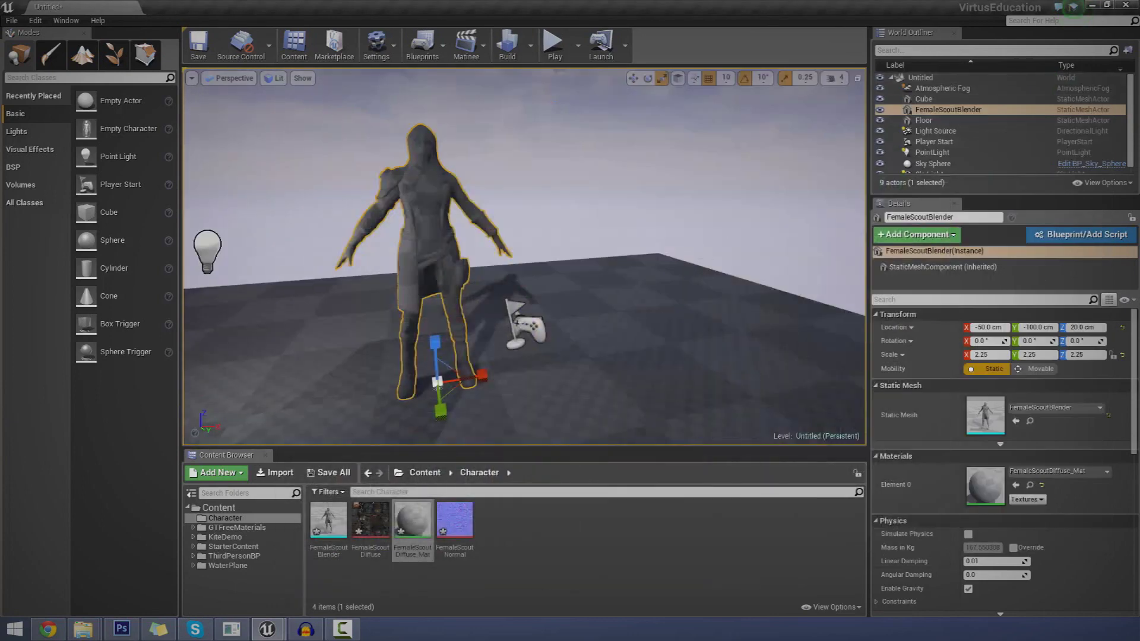
Examine the surface detail of the female scout character up close and from several angles in the level.
{"action": "key", "text": "w"}
{"action": "right_click_drag", "start_coordinate": [653, 237], "coordinate": [543, 197]}
{"action": "key", "text": "w"}
{"action": "key", "text": "s"}
{"action": "key", "text": "q"}
{"action": "key", "text": "w"}
{"action": "key", "text": "s"}
{"action": "key", "text": "s"}
{"action": "key", "text": "w"}
{"action": "right_click_drag", "start_coordinate": [570, 247], "coordinate": [601, 277]}
{"action": "key", "text": "s"}
{"action": "mouse_move", "coordinate": [634, 380]}
{"action": "right_mouse_down"}
{"action": "mouse_move", "coordinate": [635, 404]}
{"action": "mouse_move", "coordinate": [634, 380]}
{"action": "mouse_move", "coordinate": [617, 392]}
{"action": "right_mouse_up"}
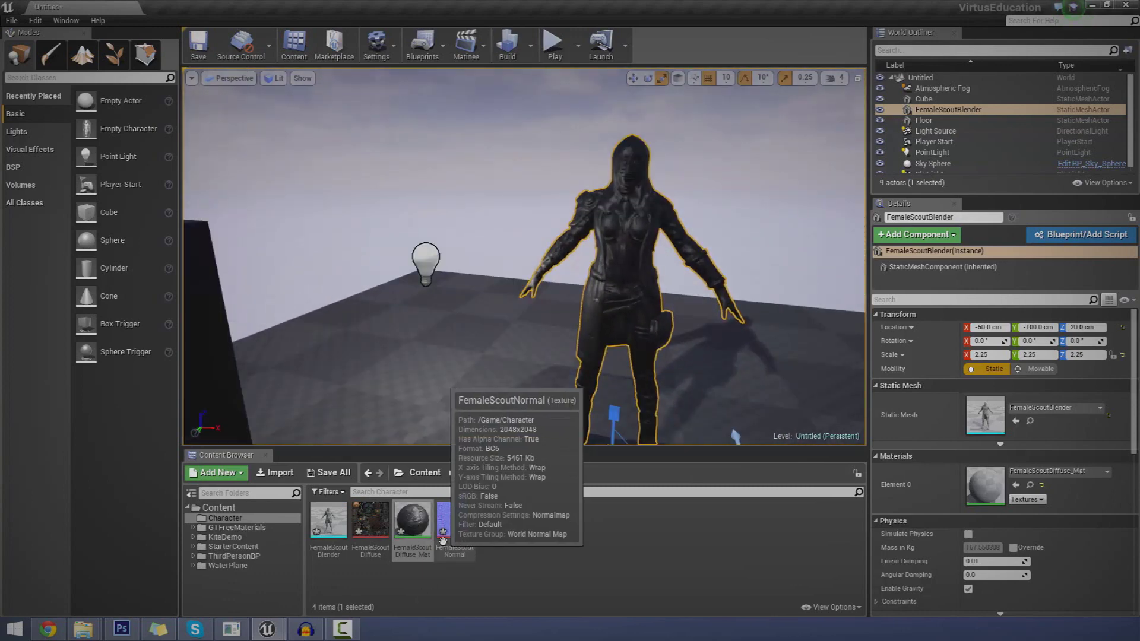
Examine the FemaleScoutNormal texture and the FemaleScoutDiffuse texture in the texture editor, closing each one after viewing.
{"action": "double_click", "coordinate": [451, 529]}
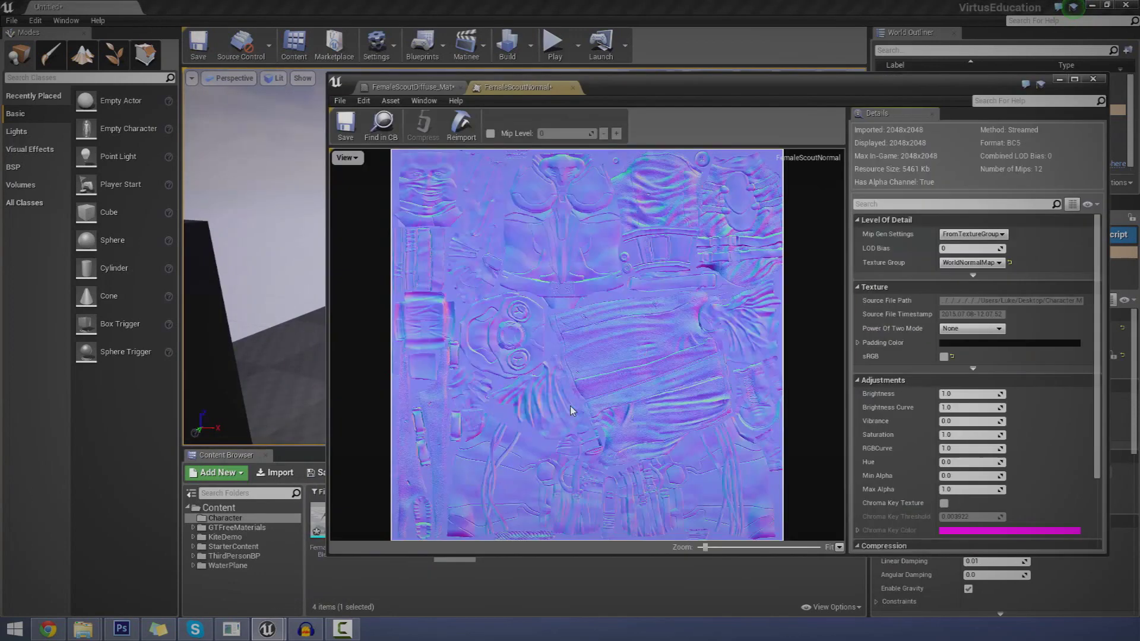
{"action": "left_click", "coordinate": [1093, 78]}
{"action": "double_click", "coordinate": [395, 528]}
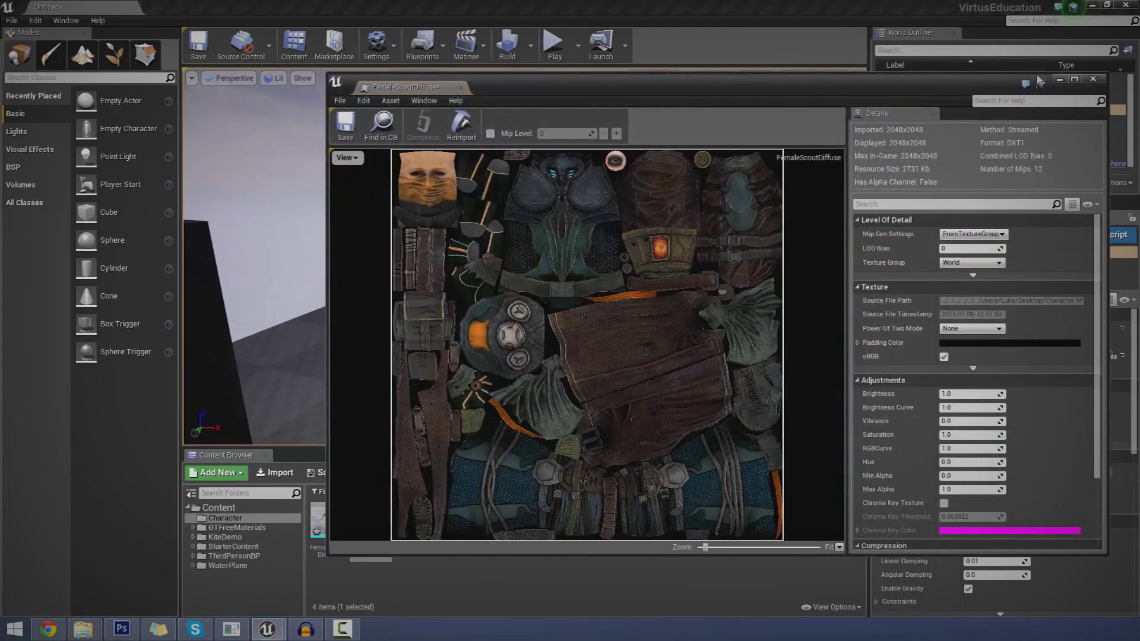
{"action": "left_click", "coordinate": [1093, 79]}
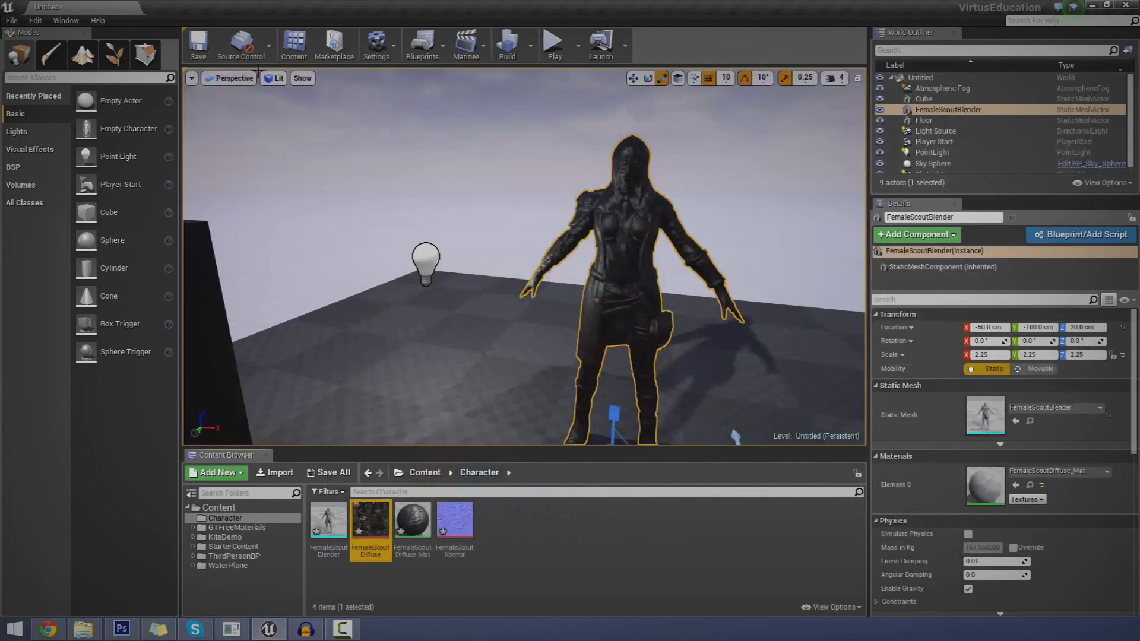
Switch the viewport to the Detail Lighting view mode and look at the character's front.
{"action": "left_click", "coordinate": [274, 78]}
{"action": "left_click", "coordinate": [297, 138]}
{"action": "mouse_move", "coordinate": [712, 297]}
{"action": "right_mouse_down"}
{"action": "mouse_move", "coordinate": [701, 294]}
{"action": "mouse_move", "coordinate": [711, 297]}
{"action": "right_mouse_up"}
Break the normal map Texture Sample's link to the Normal input in FemaleScoutDiffuse_Mat and apply the material.
{"action": "double_click", "coordinate": [412, 521]}
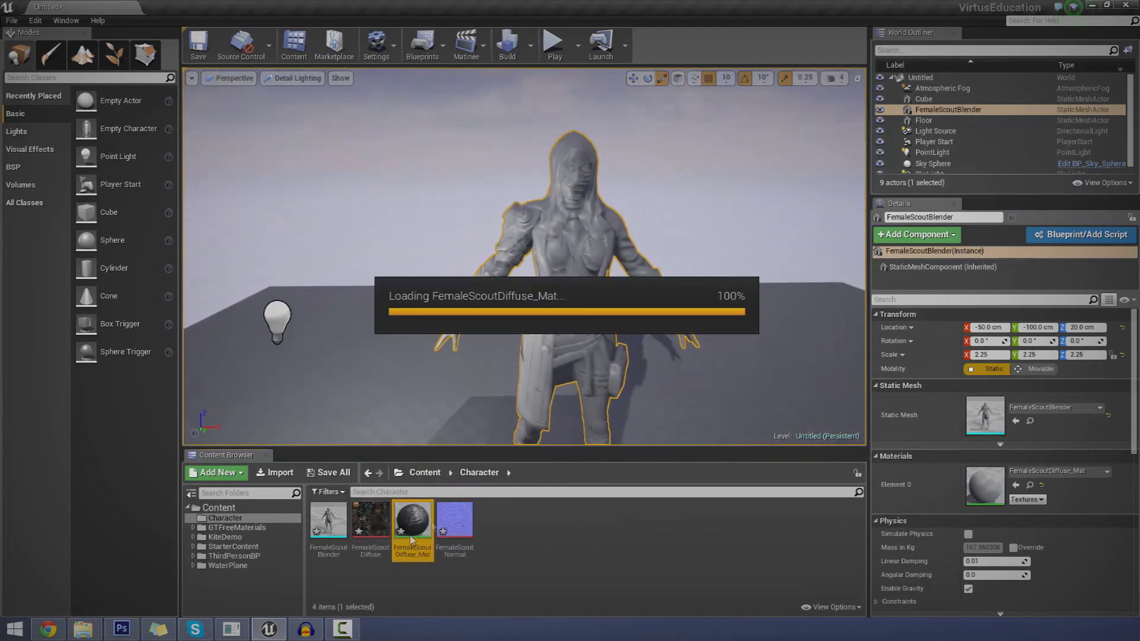
{"action": "left_click", "coordinate": [581, 375]}
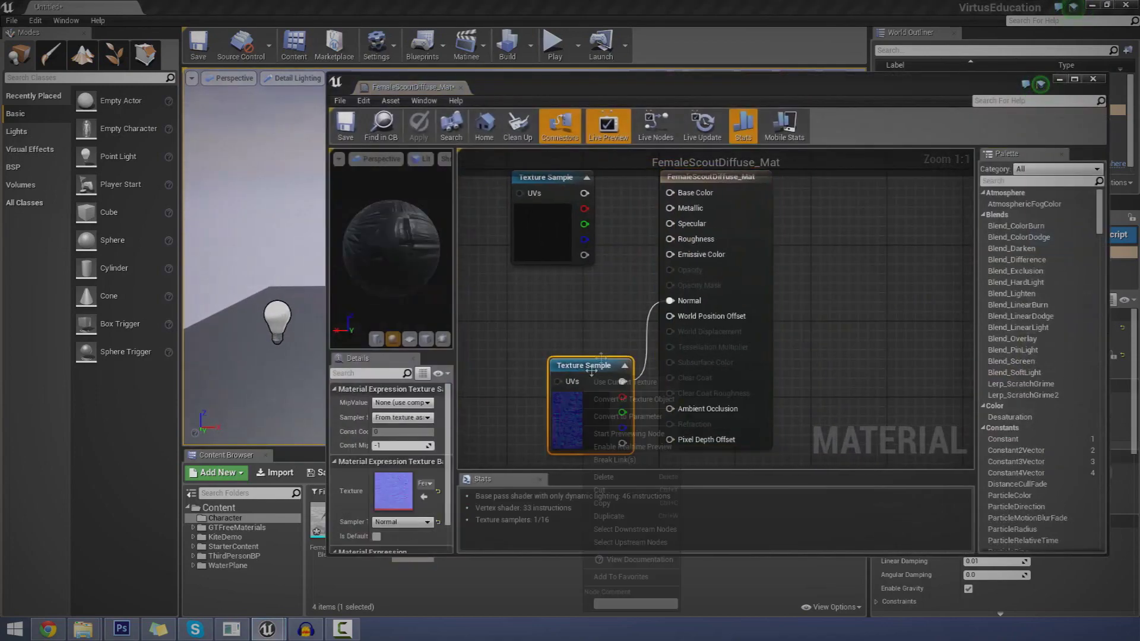
{"action": "right_click", "coordinate": [582, 378]}
{"action": "left_click", "coordinate": [564, 345]}
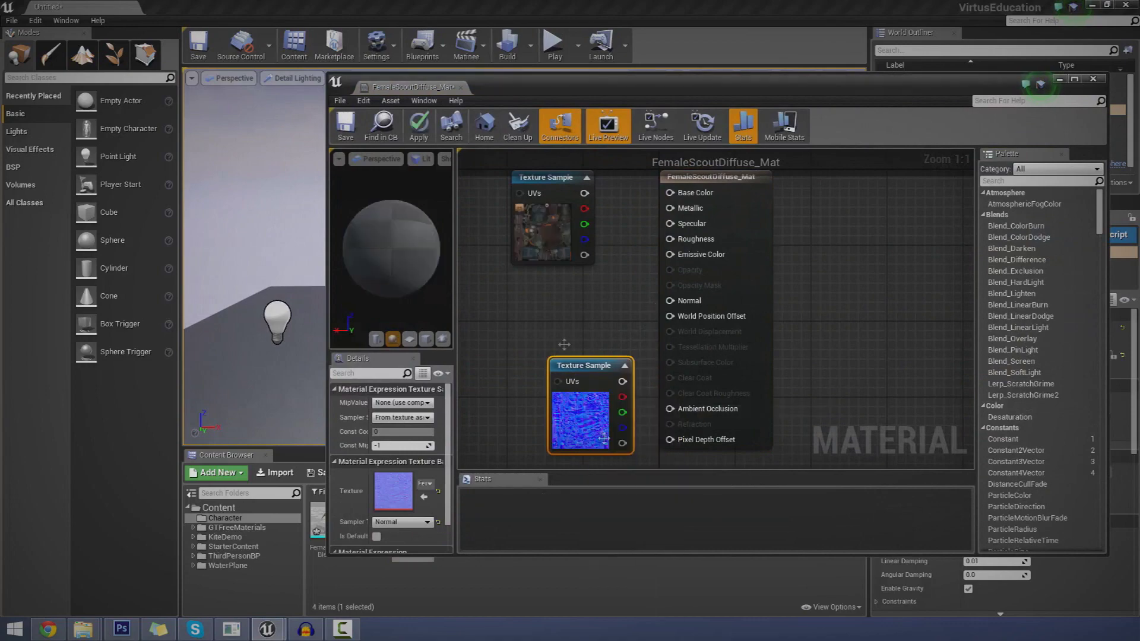
{"action": "left_click", "coordinate": [424, 133]}
{"action": "left_click_drag", "start_coordinate": [509, 92], "coordinate": [1139, 49]}
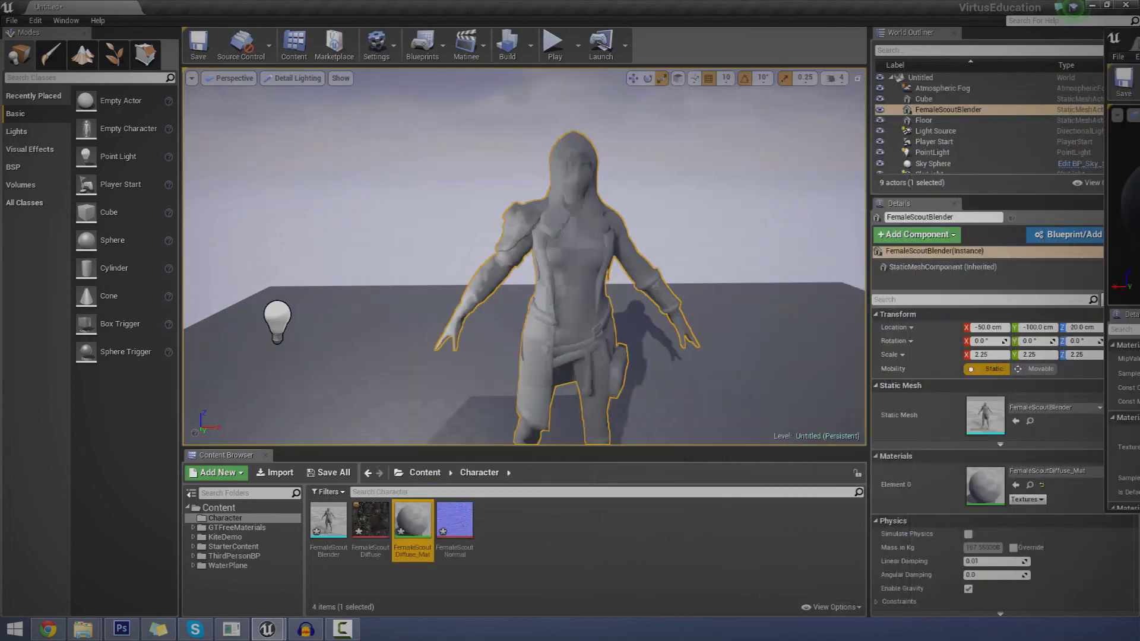
Inspect the character without its normal map in Detail Lighting, and return the viewport to Lit with the cube in view.
{"action": "mouse_move", "coordinate": [717, 147]}
{"action": "right_mouse_down"}
{"action": "mouse_move", "coordinate": [696, 129]}
{"action": "mouse_move", "coordinate": [715, 148]}
{"action": "right_mouse_up"}
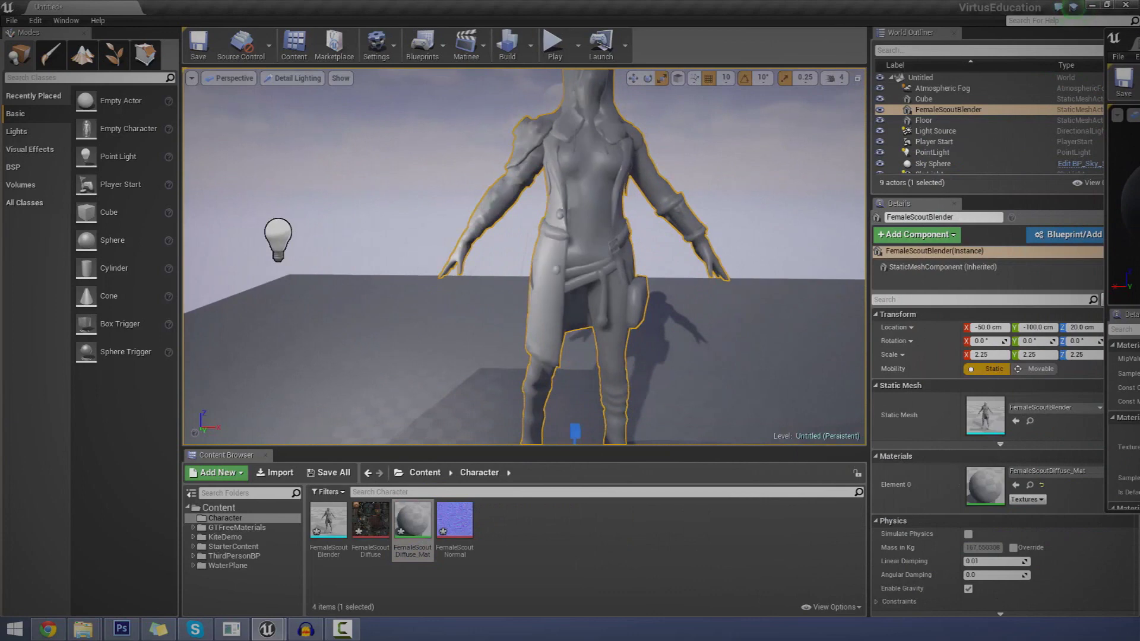
{"action": "right_click_drag", "start_coordinate": [625, 290], "coordinate": [631, 235]}
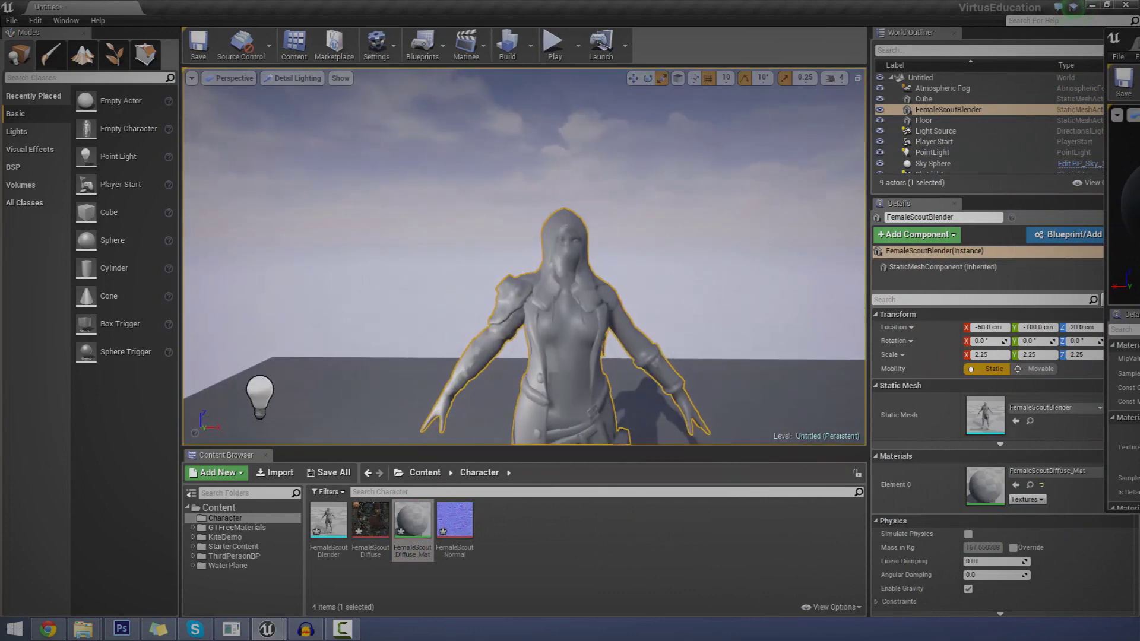
{"action": "right_click_drag", "start_coordinate": [814, 351], "coordinate": [766, 404]}
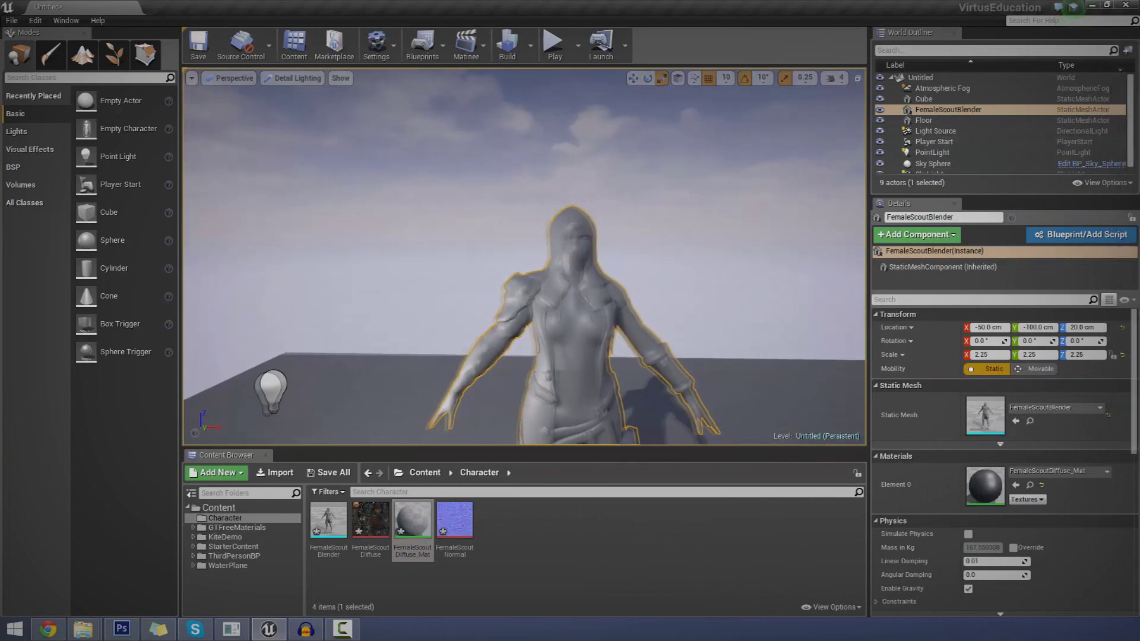
{"action": "right_click_drag", "start_coordinate": [621, 290], "coordinate": [622, 289]}
{"action": "left_click", "coordinate": [299, 84]}
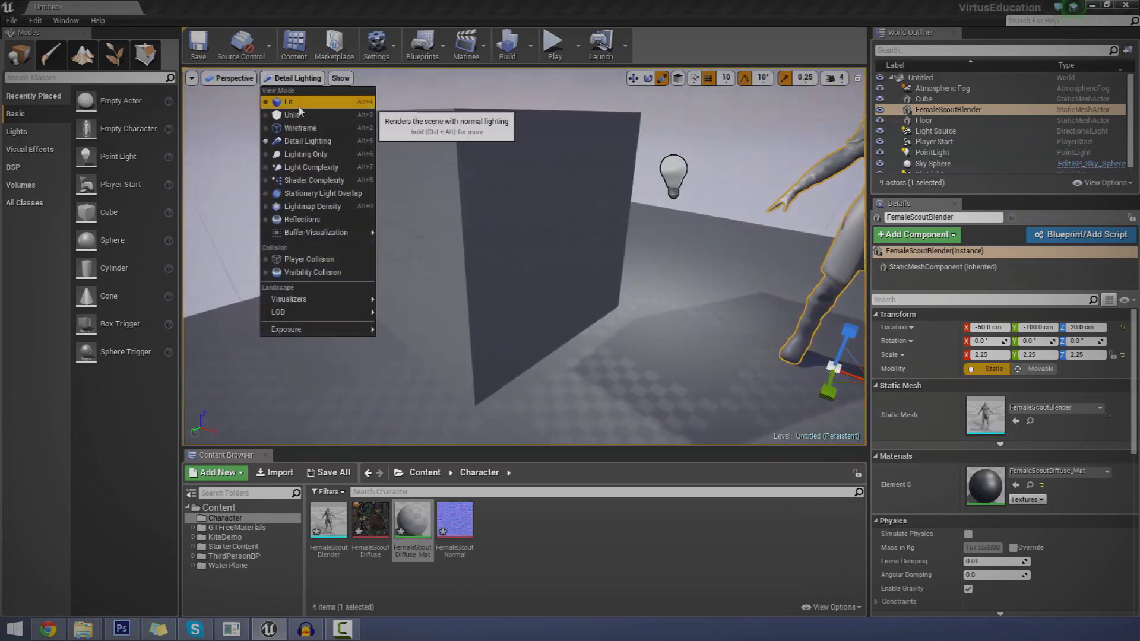
{"action": "left_click", "coordinate": [291, 98]}
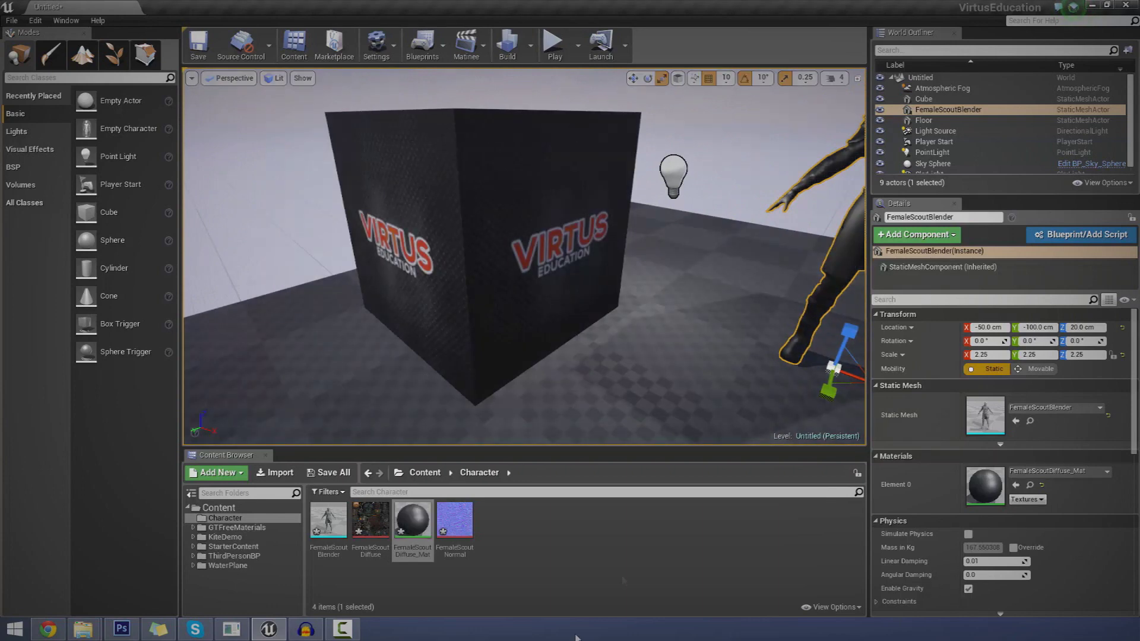
Switch to Photoshop and hide the Diffuse, Specular and Emmisive layers of Textures.psd, leaving only the Normal layer visible.
{"action": "left_click", "coordinate": [121, 627]}
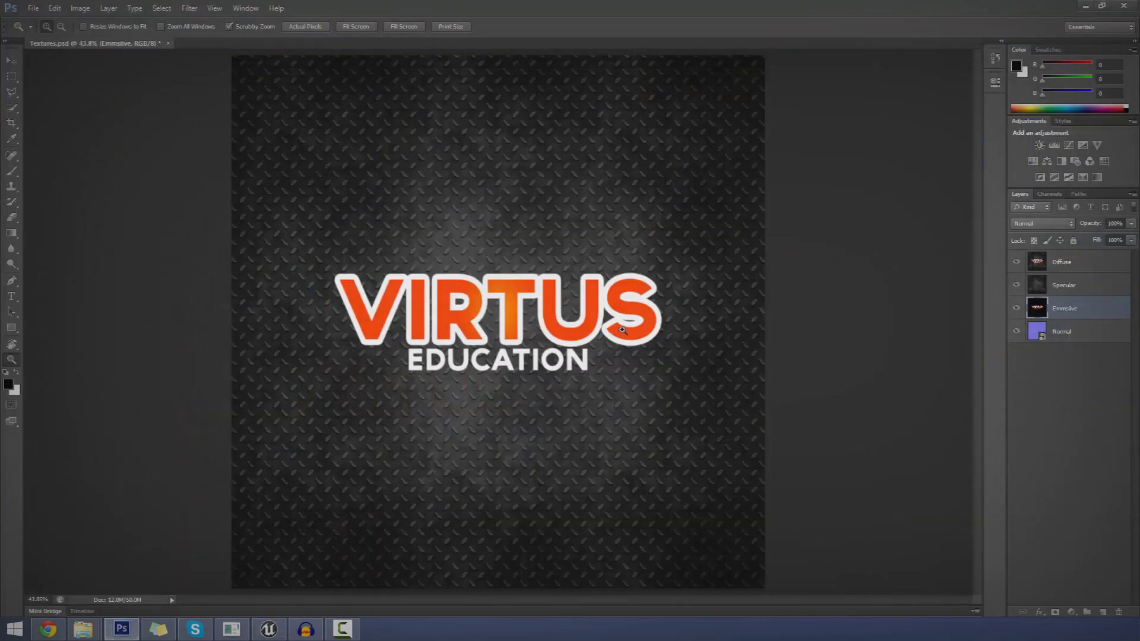
{"action": "left_click", "coordinate": [1062, 265]}
{"action": "left_click", "coordinate": [1076, 291]}
{"action": "left_click", "coordinate": [1077, 314]}
{"action": "left_click", "coordinate": [1086, 336]}
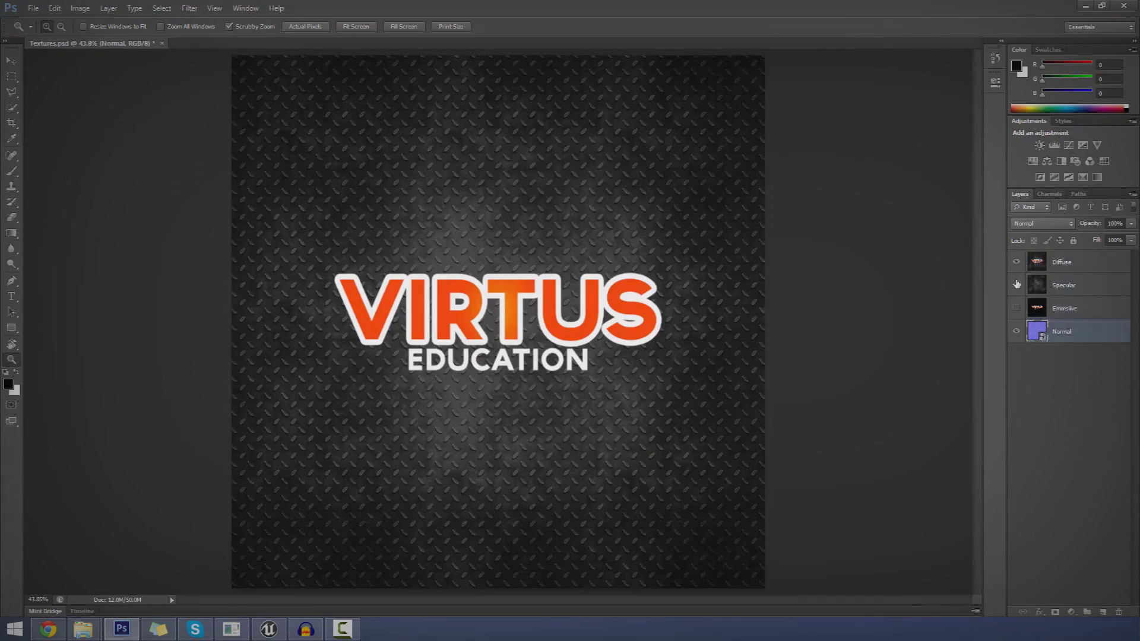
{"action": "left_click", "coordinate": [1017, 264]}
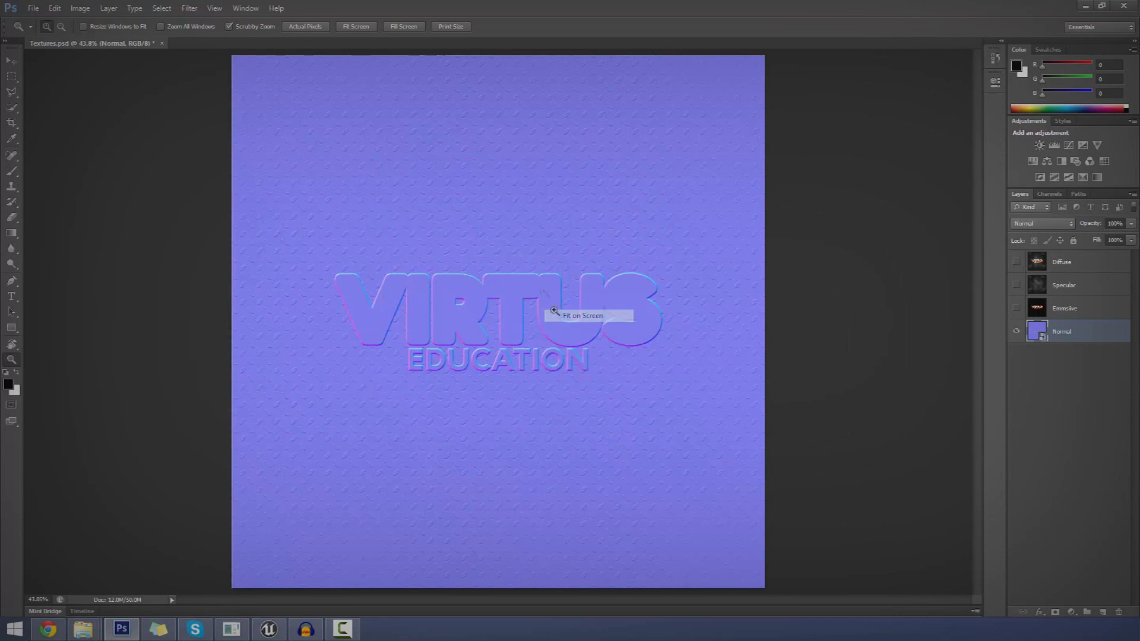
{"action": "left_click", "coordinate": [34, 7]}
{"action": "left_click", "coordinate": [40, 21]}
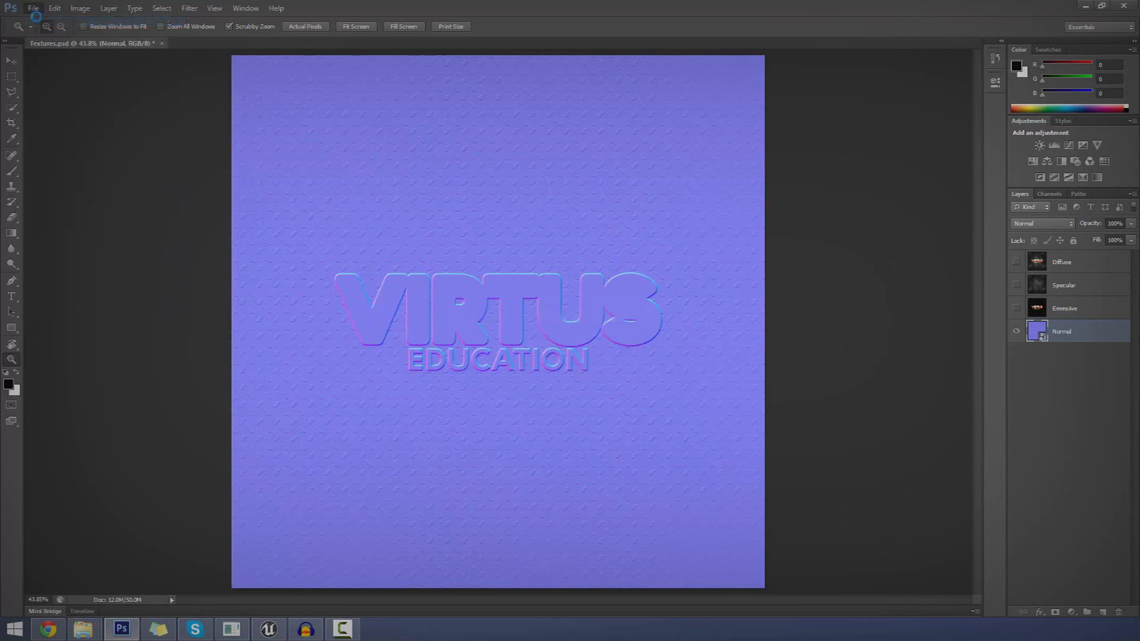
{"action": "left_click", "coordinate": [690, 181]}
Begin saving the image under a new name on the Desktop with Targa as the file format.
{"action": "left_click", "coordinate": [36, 9]}
{"action": "left_click", "coordinate": [69, 151]}
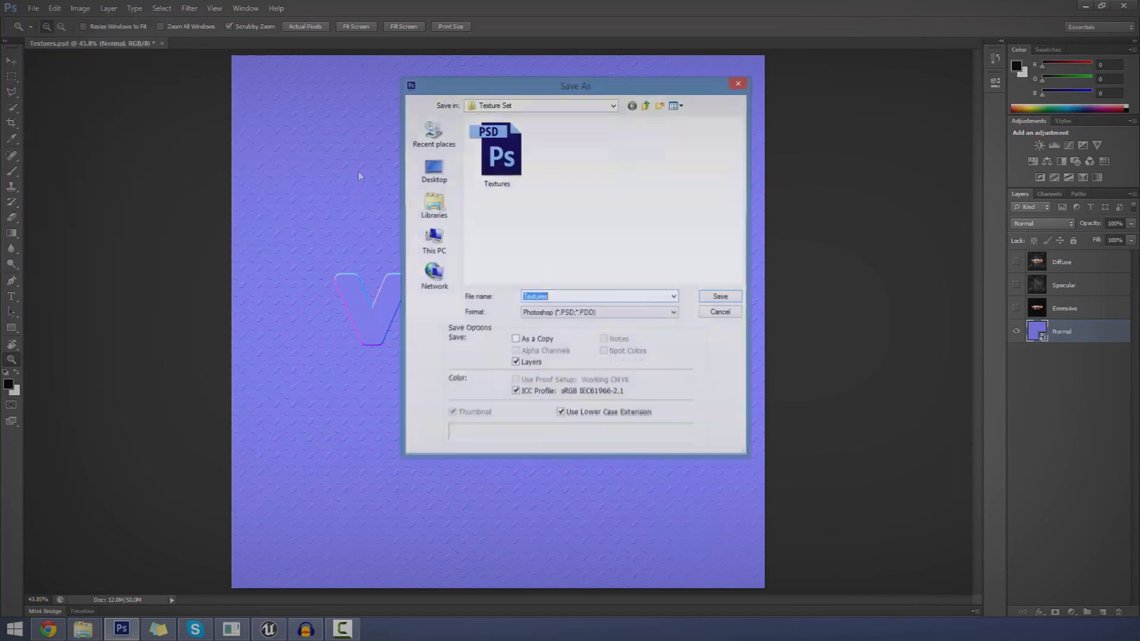
{"action": "left_click", "coordinate": [434, 169]}
{"action": "left_click", "coordinate": [576, 313]}
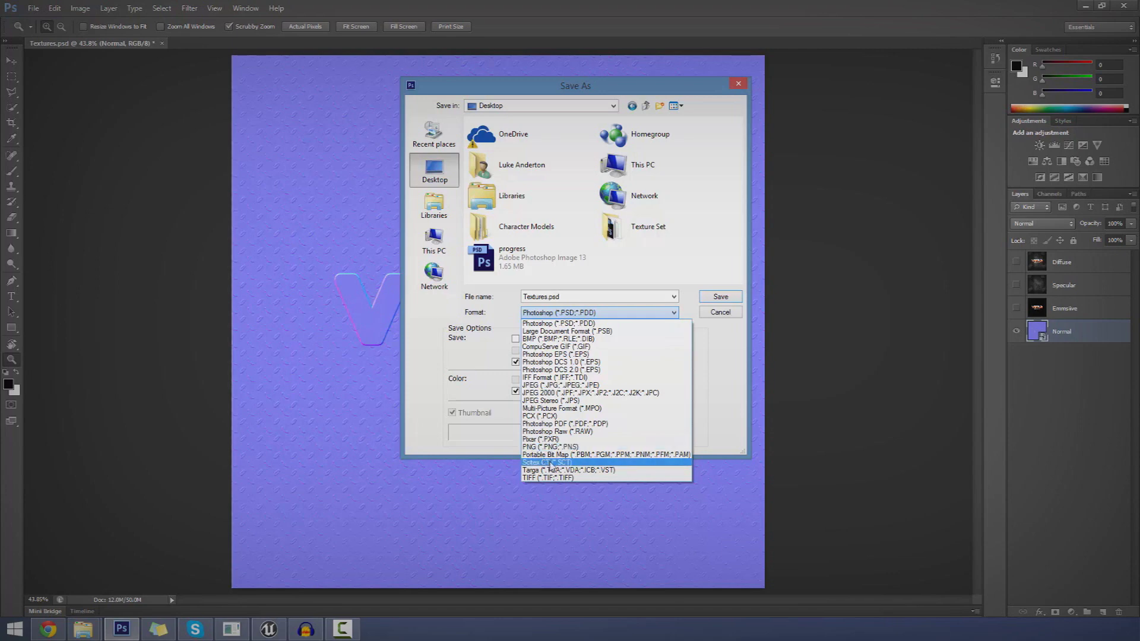
{"action": "left_click", "coordinate": [552, 470]}
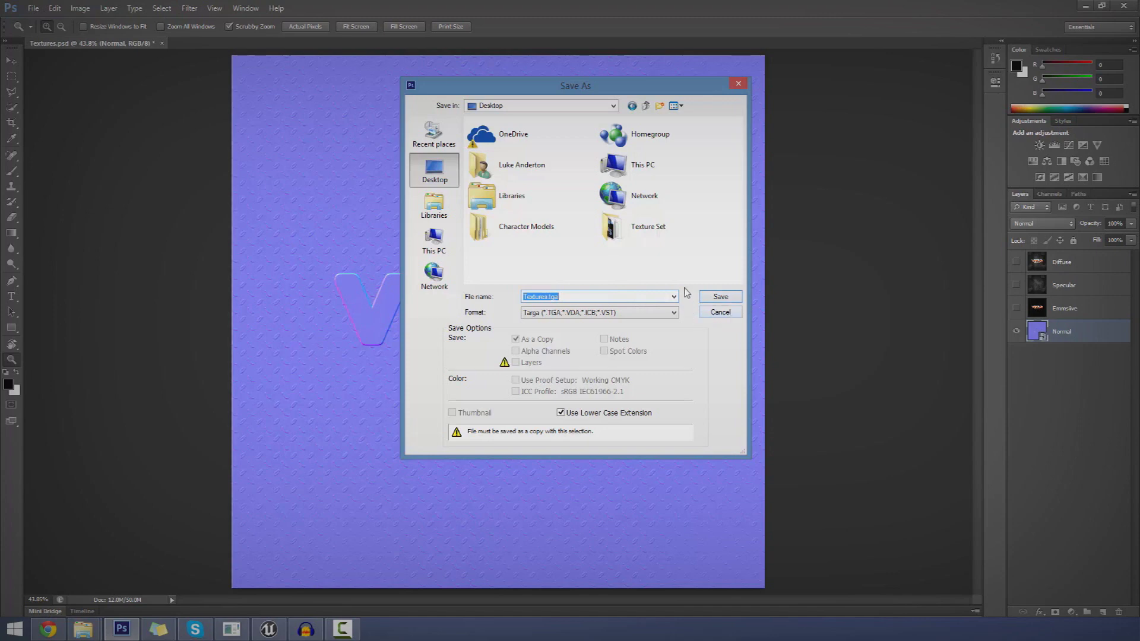
Choose the existing Normal file in the Texture Set folder as the Targa save target and close the save dialogs.
{"action": "double_click", "coordinate": [652, 233]}
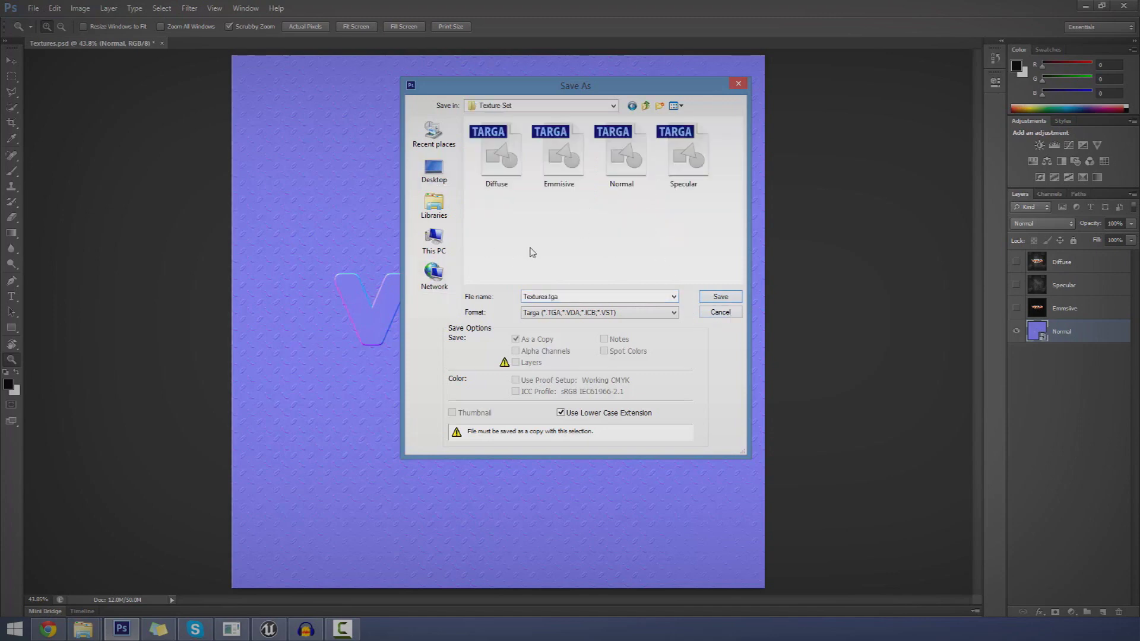
{"action": "left_click", "coordinate": [621, 178]}
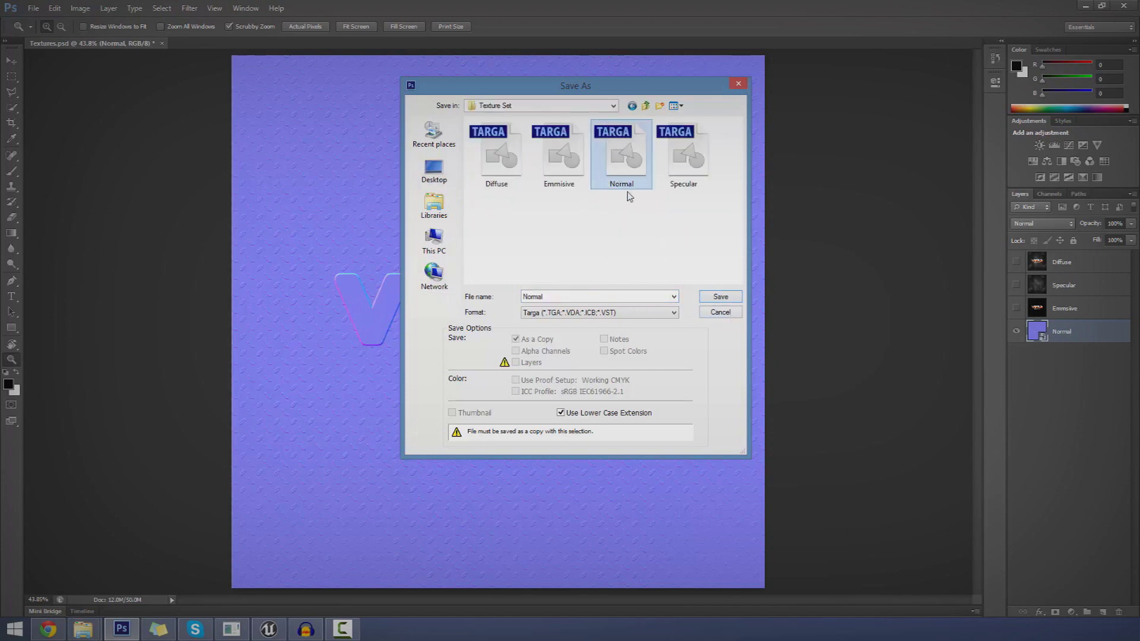
{"action": "left_click", "coordinate": [718, 301]}
{"action": "left_click", "coordinate": [535, 239]}
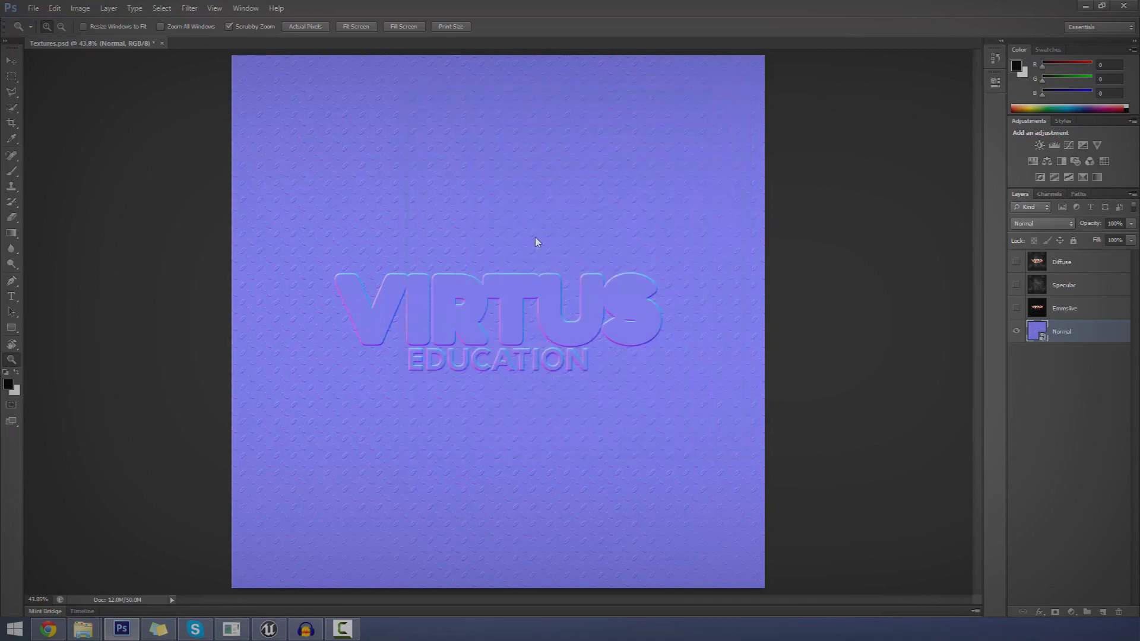
Switch to Unreal Engine and create a new folder named Box directly under Content.
{"action": "key", "text": "alt+Tab"}
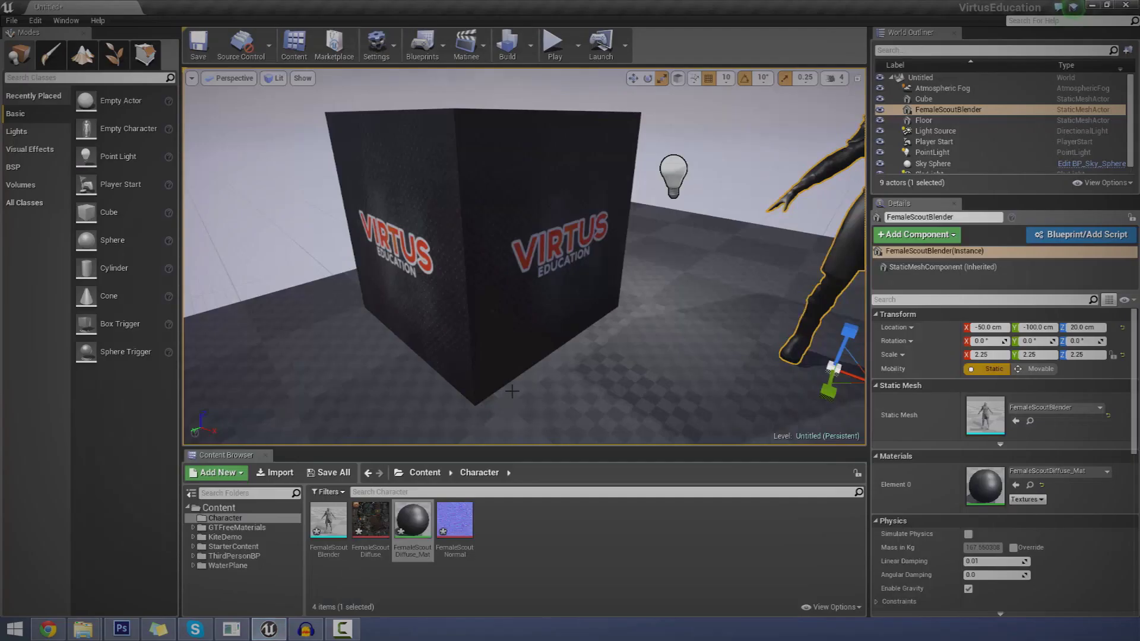
{"action": "right_click", "coordinate": [451, 526]}
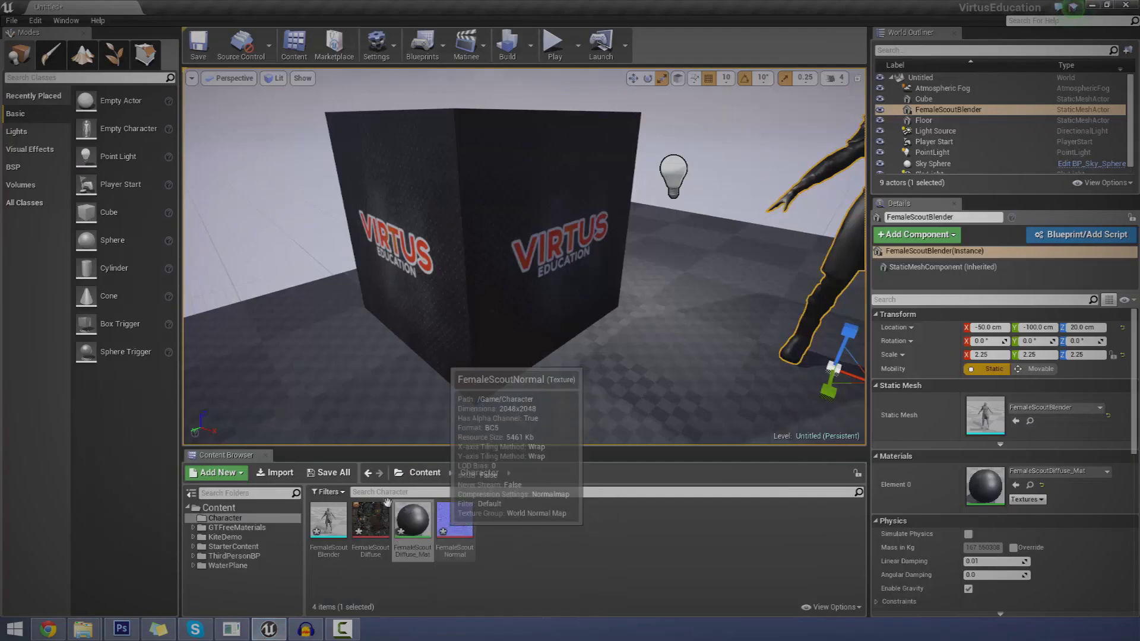
{"action": "left_click", "coordinate": [513, 536]}
{"action": "left_click", "coordinate": [513, 537]}
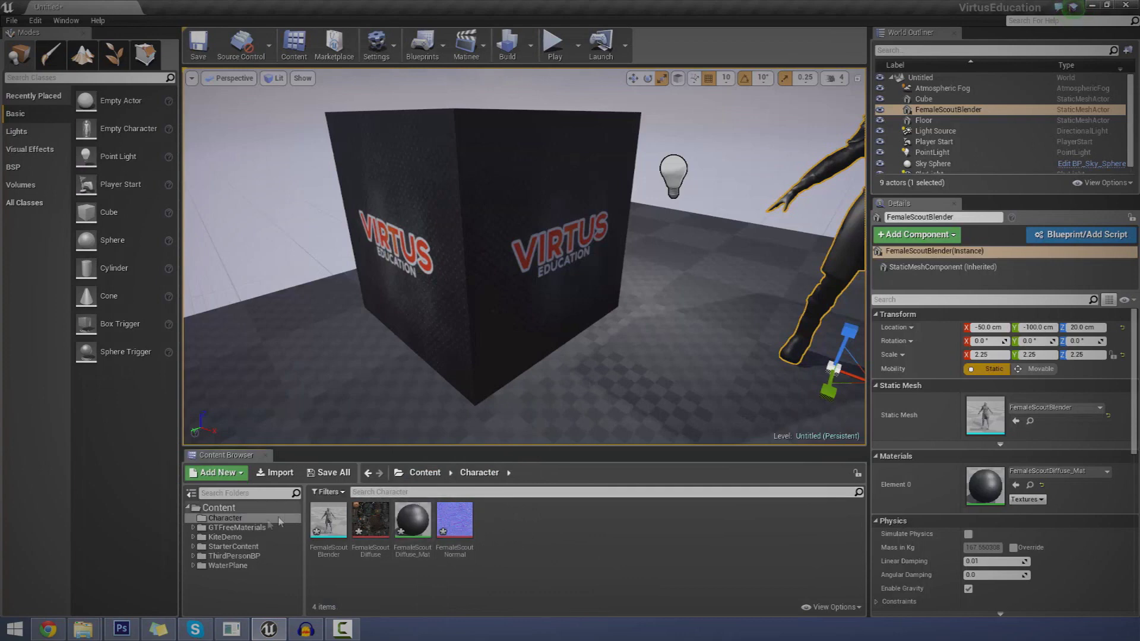
{"action": "left_click", "coordinate": [220, 507]}
{"action": "right_click", "coordinate": [235, 507]}
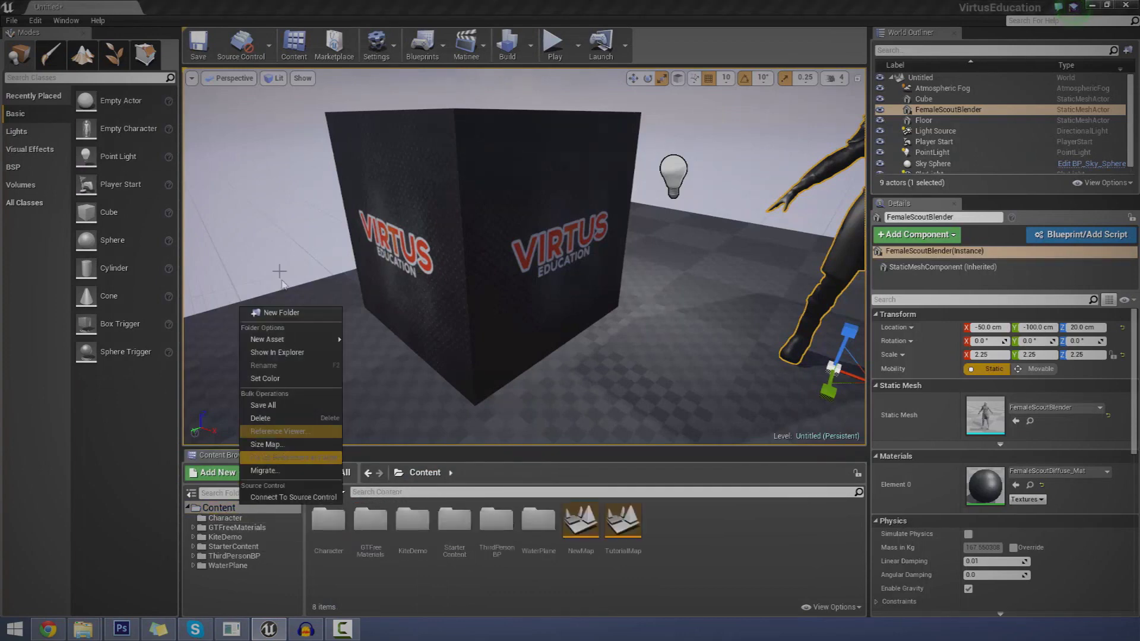
{"action": "left_click", "coordinate": [281, 312]}
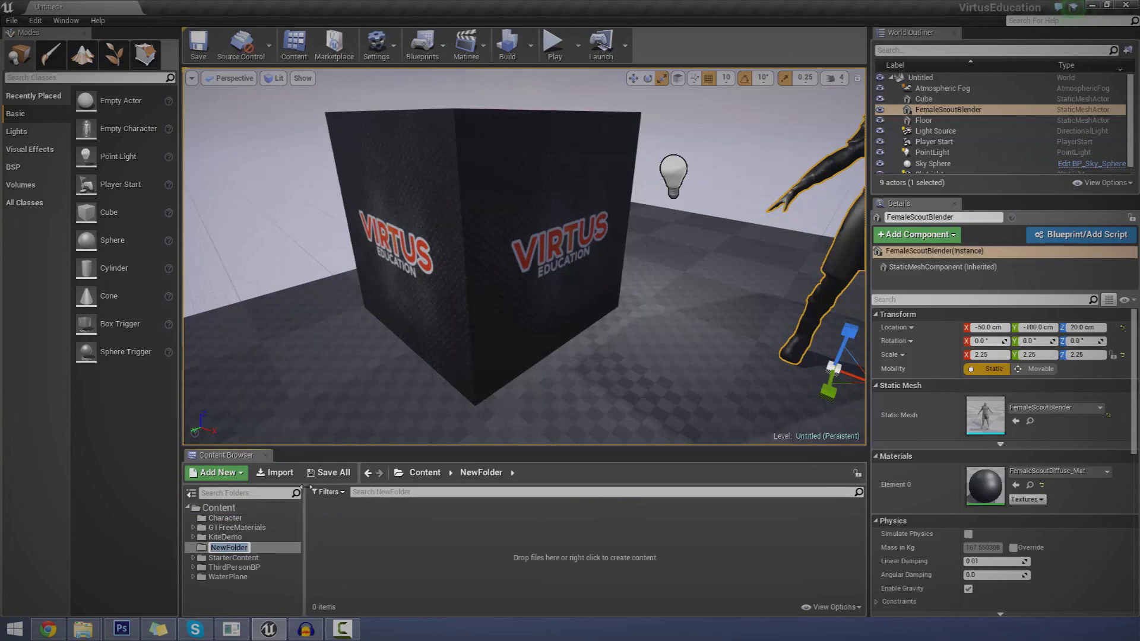
{"action": "type", "text": "Bo"}
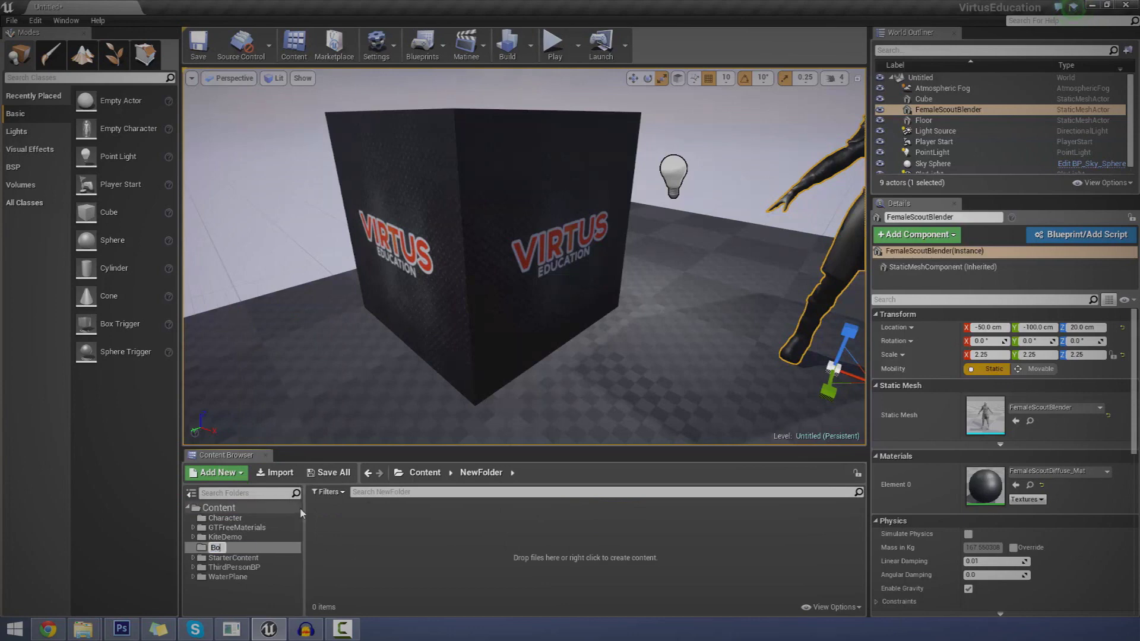
{"action": "type", "text": "x"}
{"action": "key", "text": "Return"}
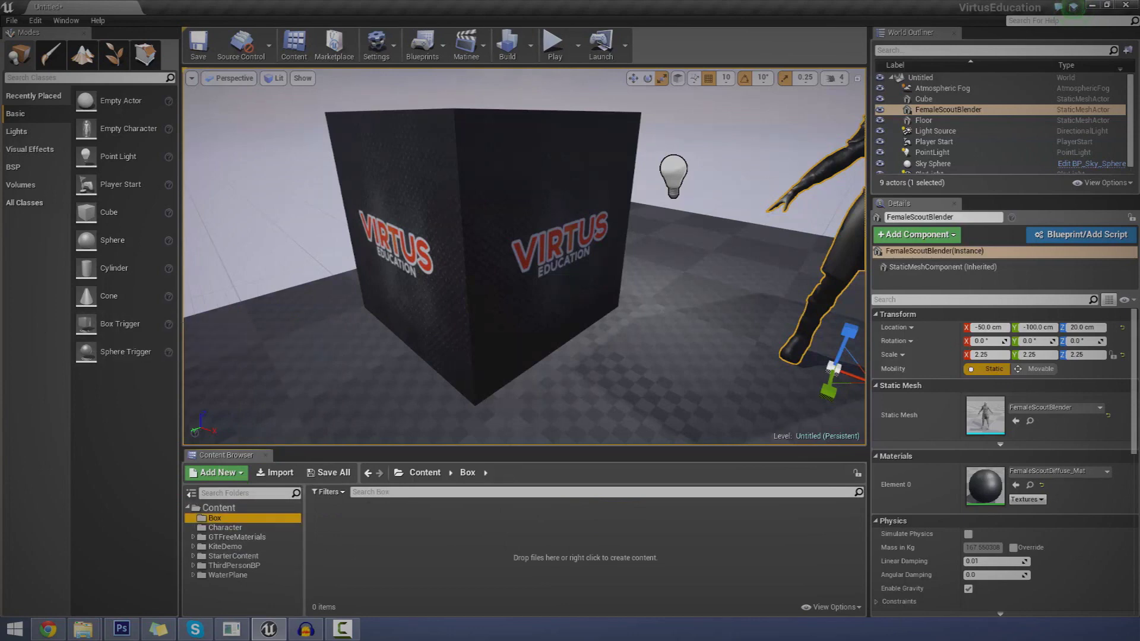
Try to bring the Normal Targa file from the Texture Set folder in File Explorer into the Box folder.
{"action": "key", "text": "alt+Tab"}
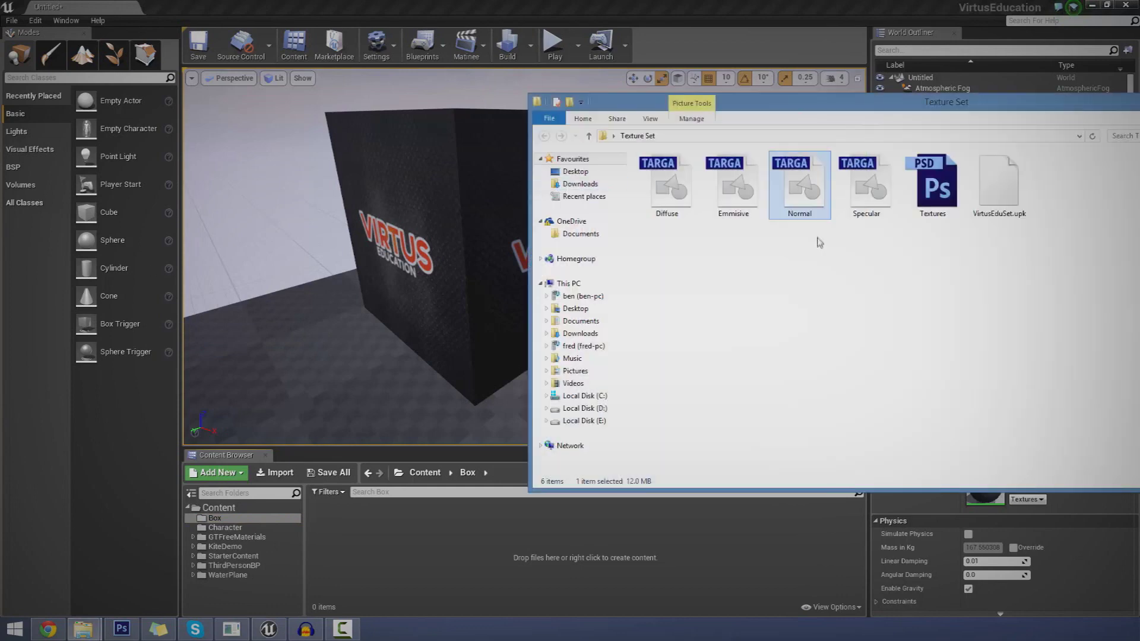
{"action": "left_click", "coordinate": [818, 228]}
{"action": "left_click", "coordinate": [811, 209]}
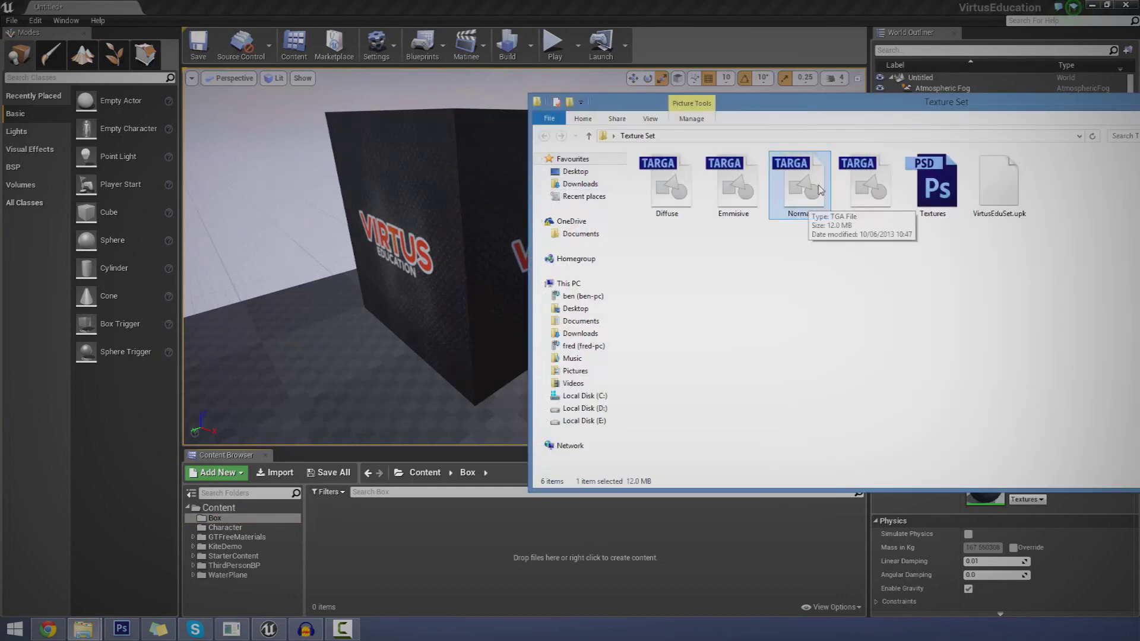
{"action": "left_click_drag", "start_coordinate": [815, 191], "coordinate": [496, 546]}
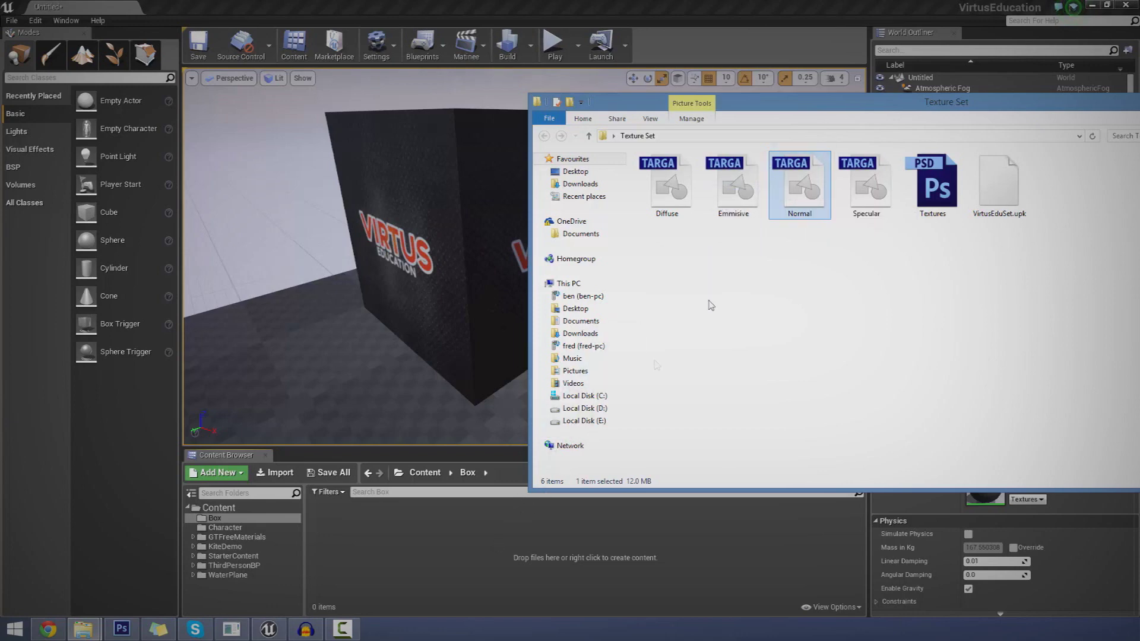
Import the Normal Targa file from the Desktop's Texture Set folder into the Box folder.
{"action": "left_click", "coordinate": [281, 473]}
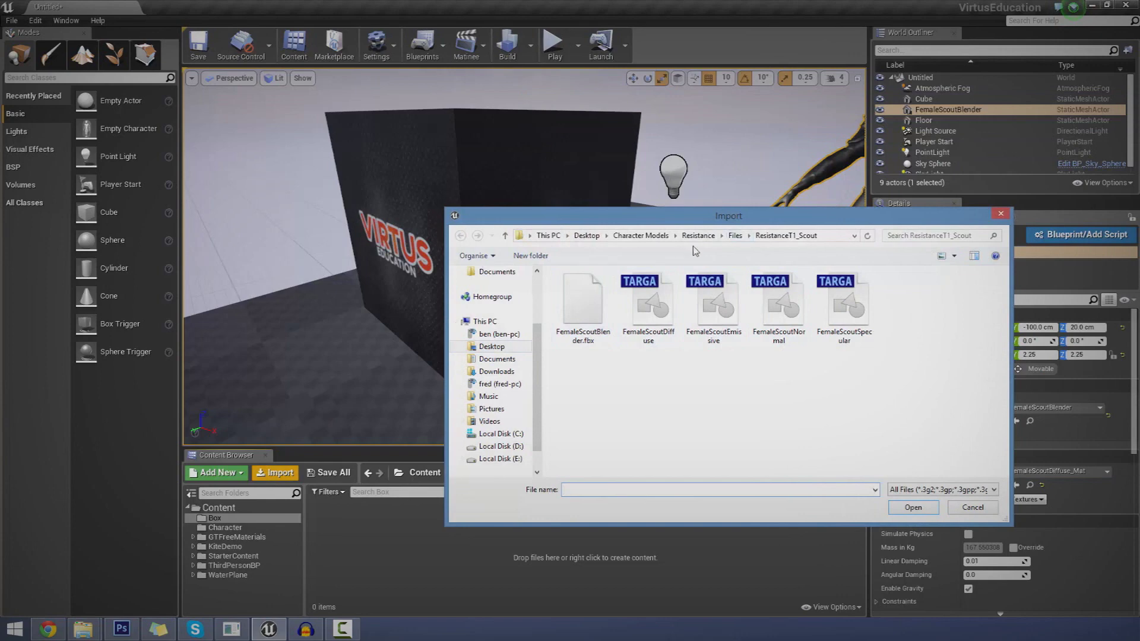
{"action": "left_click", "coordinate": [701, 236]}
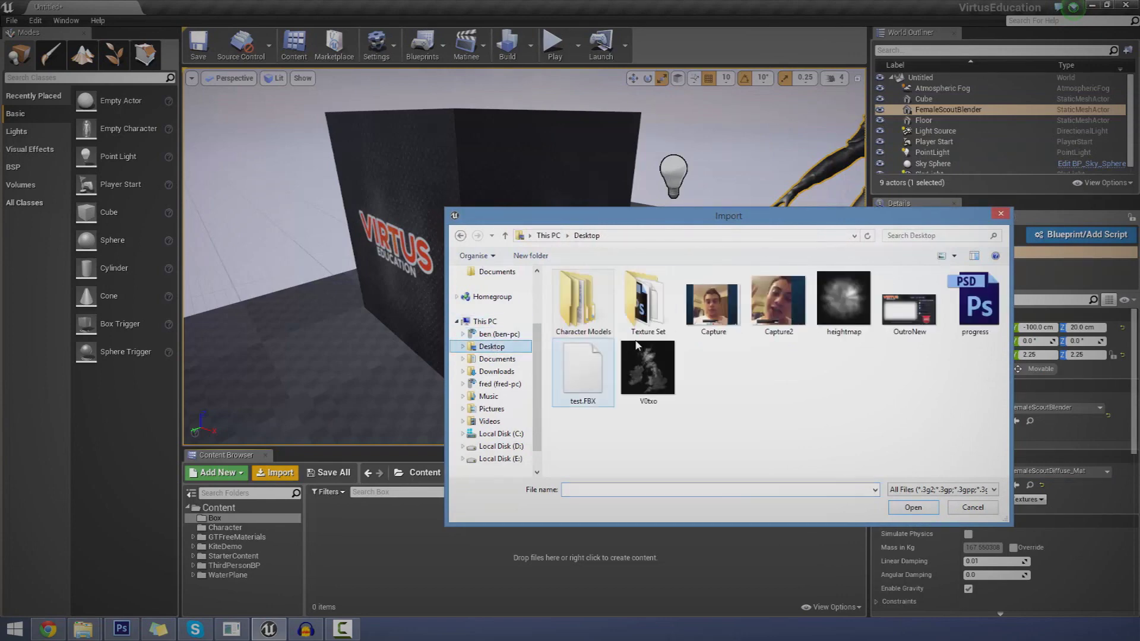
{"action": "double_click", "coordinate": [646, 309]}
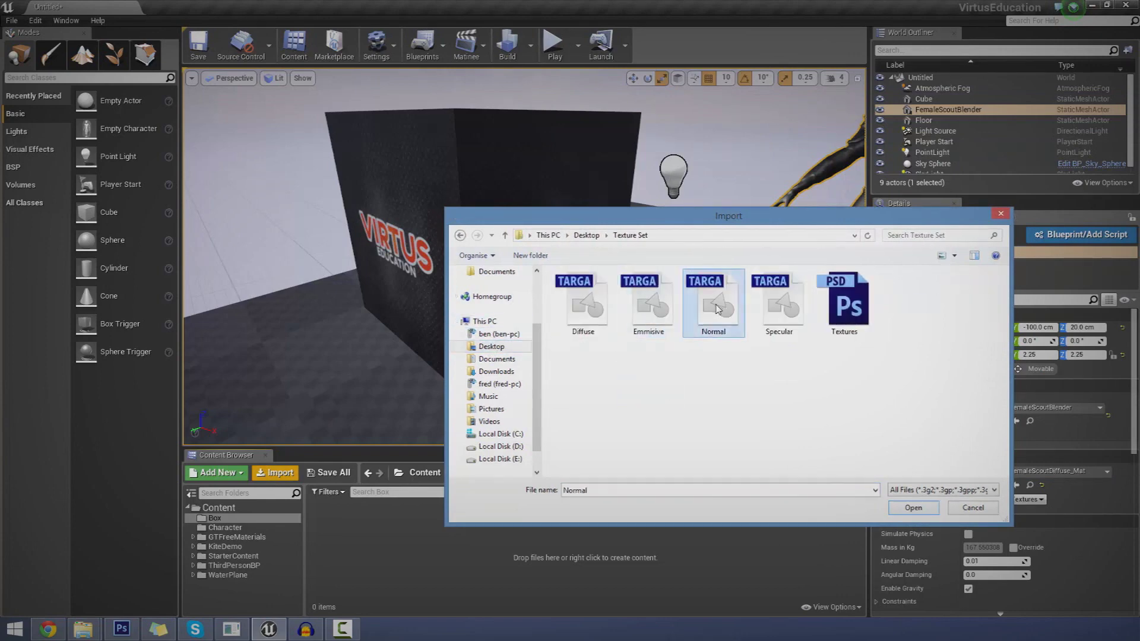
{"action": "double_click", "coordinate": [722, 300]}
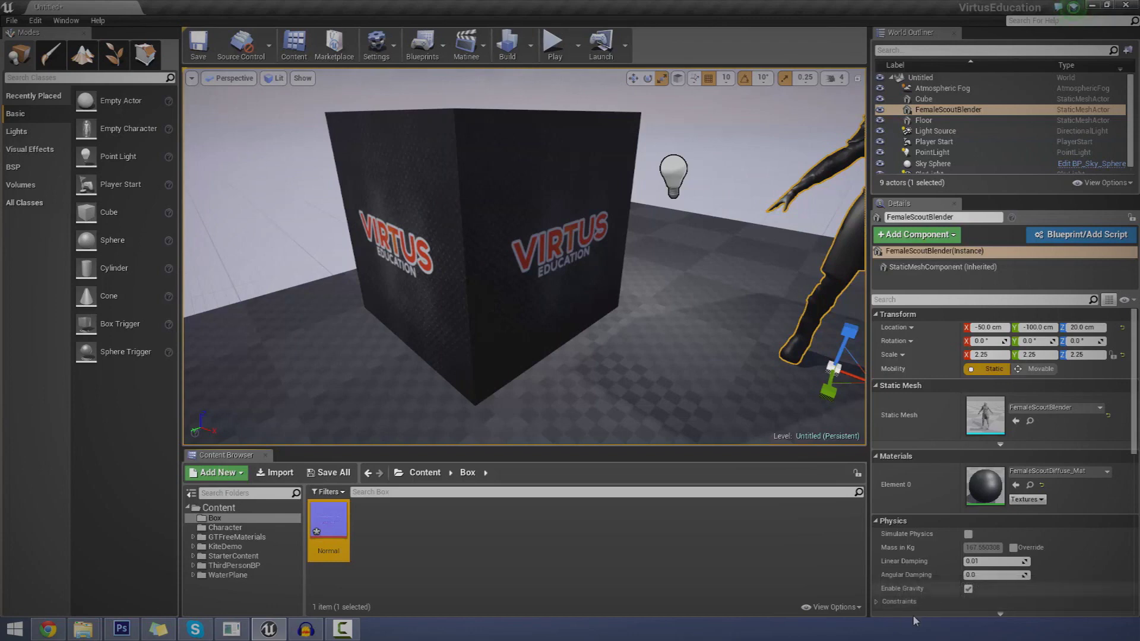
Create a new material named Test in the Box folder.
{"action": "key", "text": "f"}
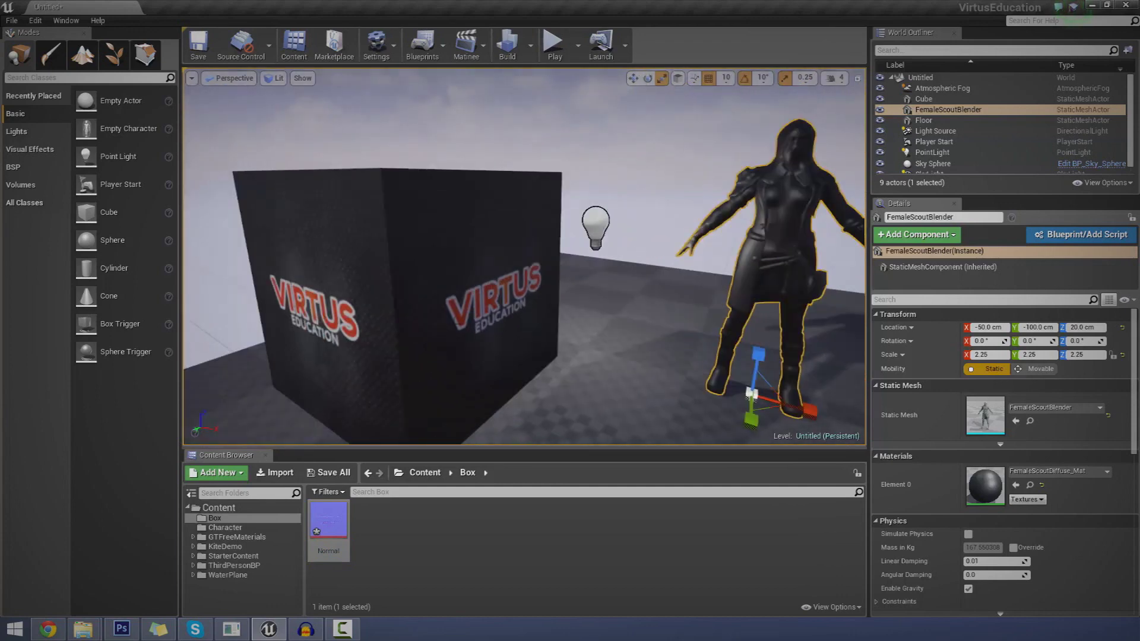
{"action": "left_click", "coordinate": [379, 541]}
{"action": "right_click", "coordinate": [380, 541]}
{"action": "left_click", "coordinate": [407, 363]}
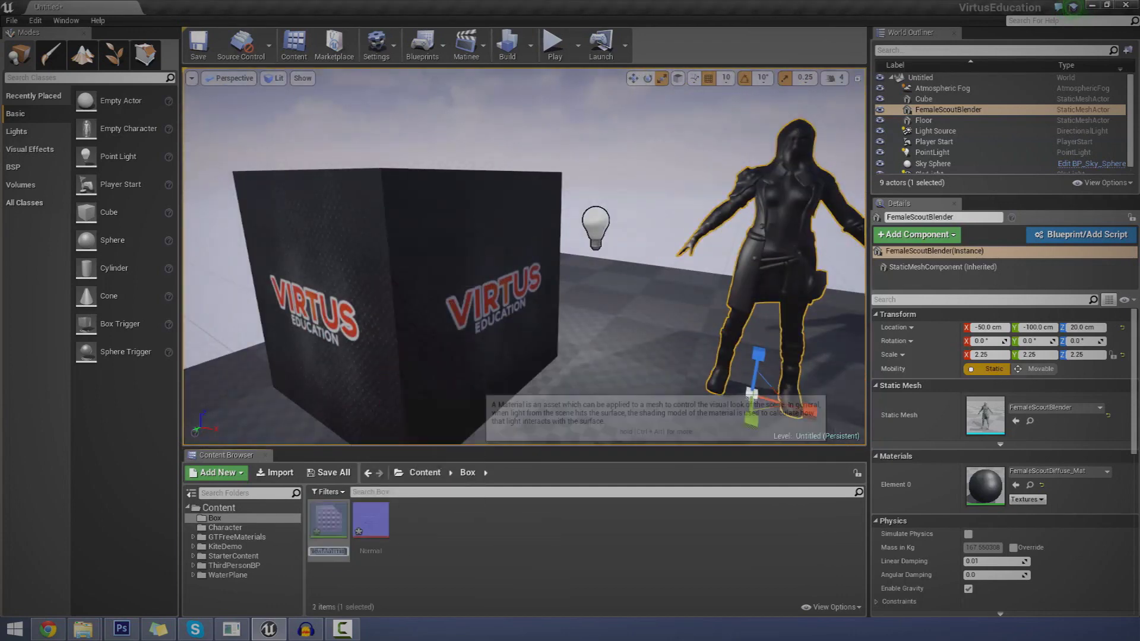
{"action": "left_click", "coordinate": [409, 525]}
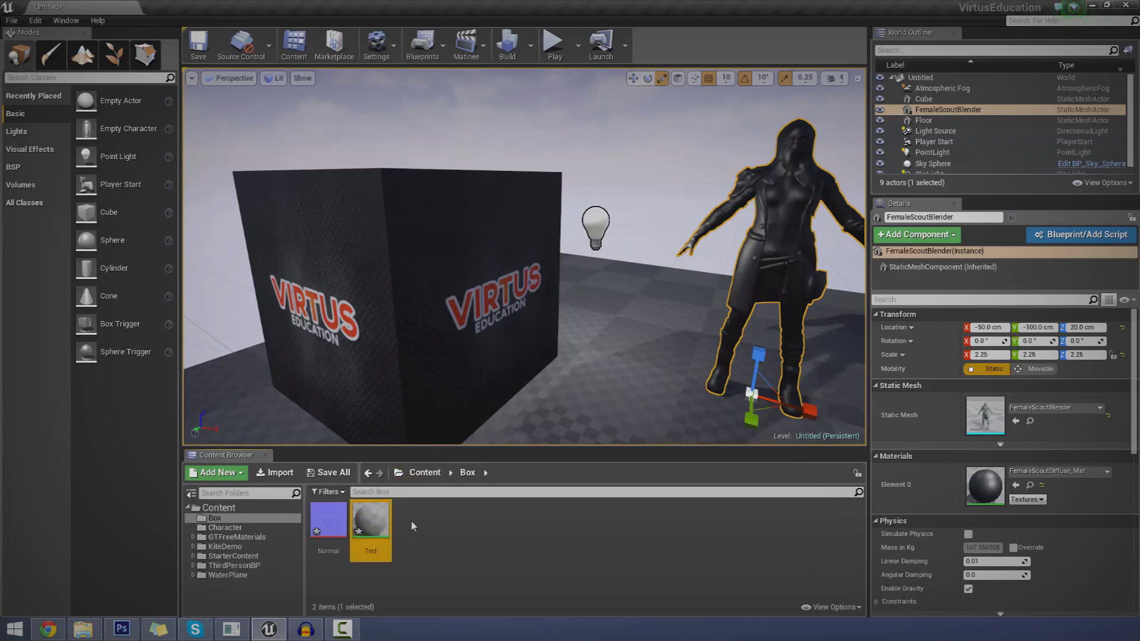
{"action": "right_click", "coordinate": [411, 521]}
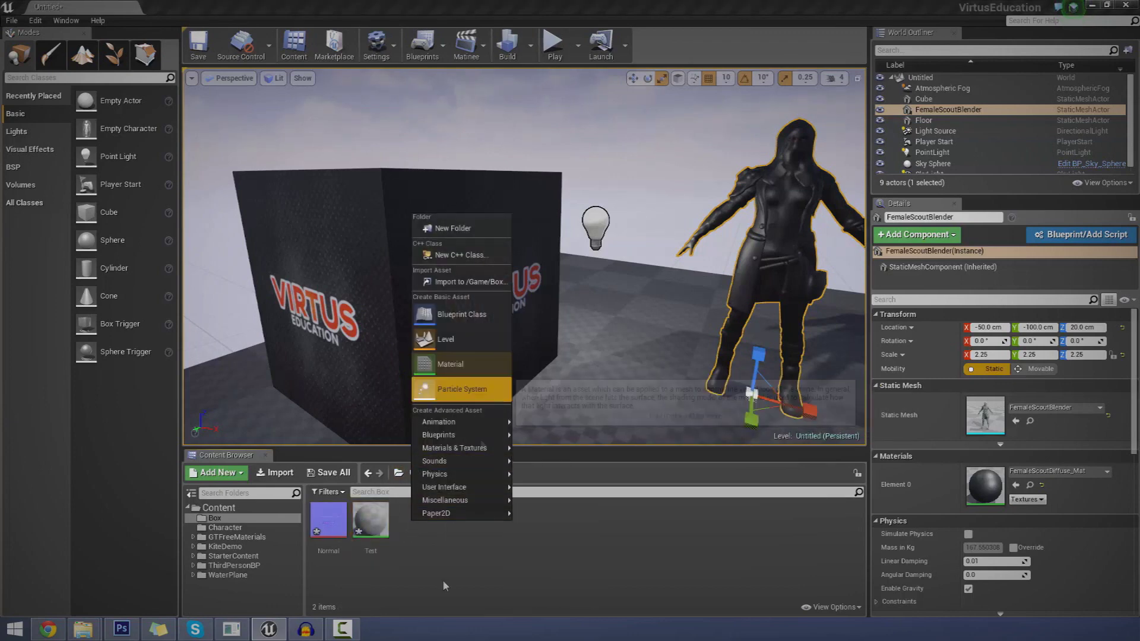
Open the Test material and add the Normal texture to its graph as a Texture Sample.
{"action": "double_click", "coordinate": [370, 522]}
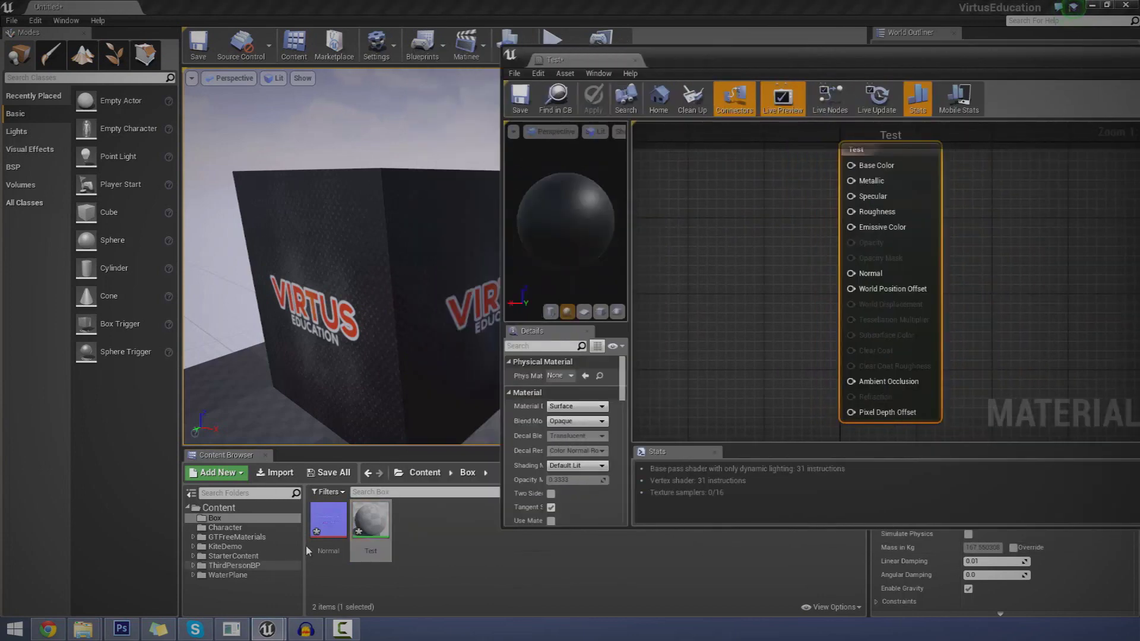
{"action": "left_click", "coordinate": [325, 531]}
{"action": "left_click_drag", "start_coordinate": [348, 523], "coordinate": [700, 334]}
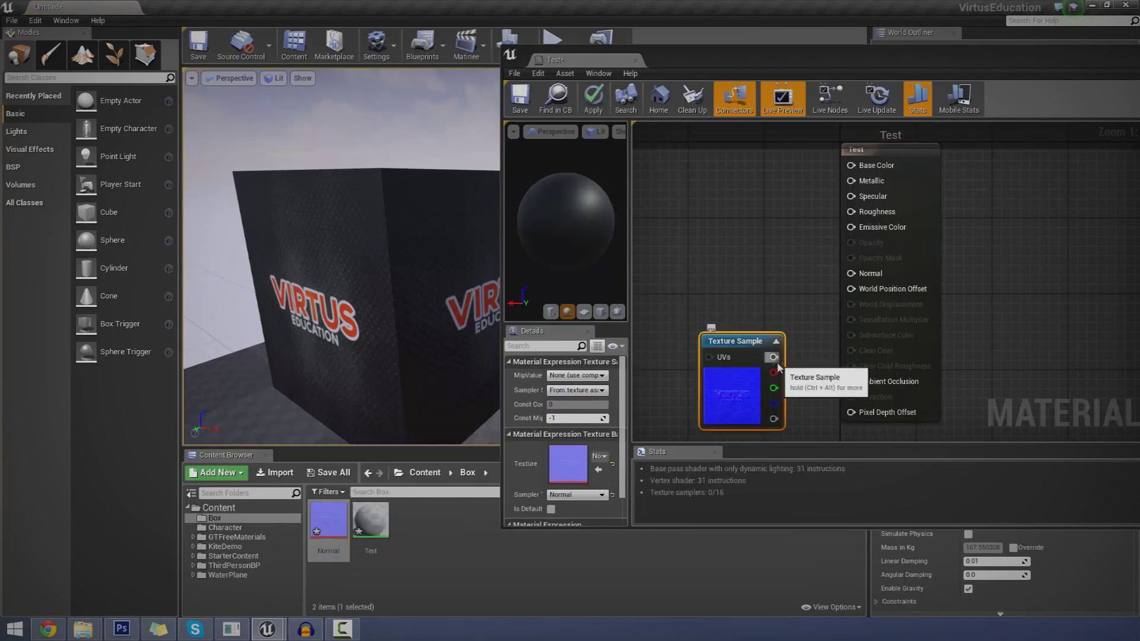
Connect the Texture Sample to Test's Normal input, and apply the material before closing its editor.
{"action": "left_click_drag", "start_coordinate": [775, 358], "coordinate": [812, 352]}
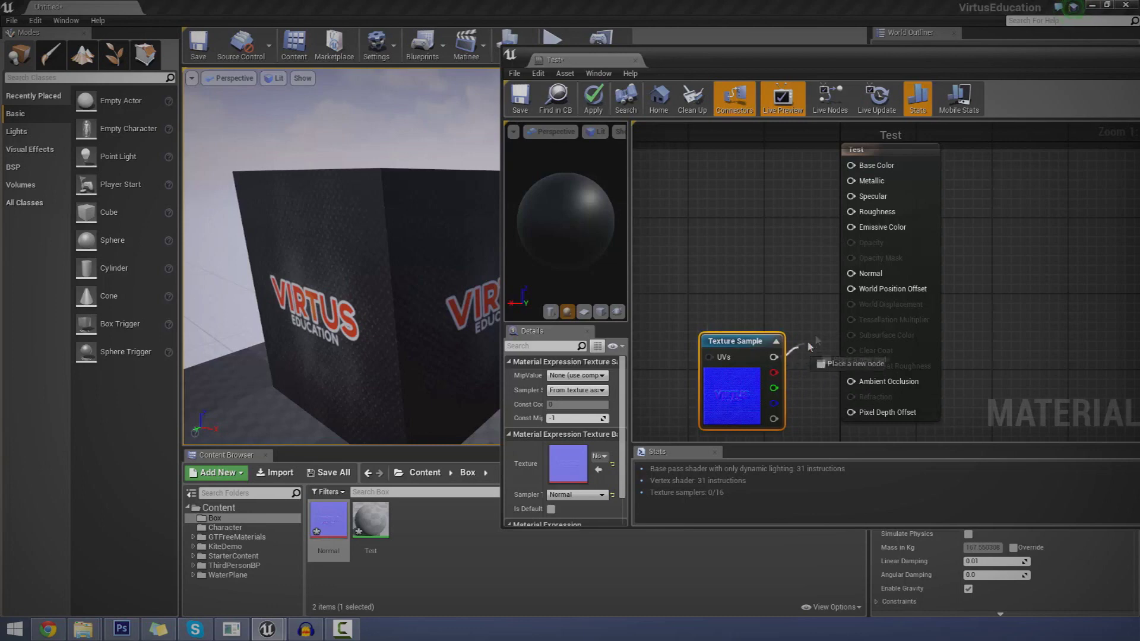
{"action": "left_click_drag", "start_coordinate": [861, 282], "coordinate": [861, 279]}
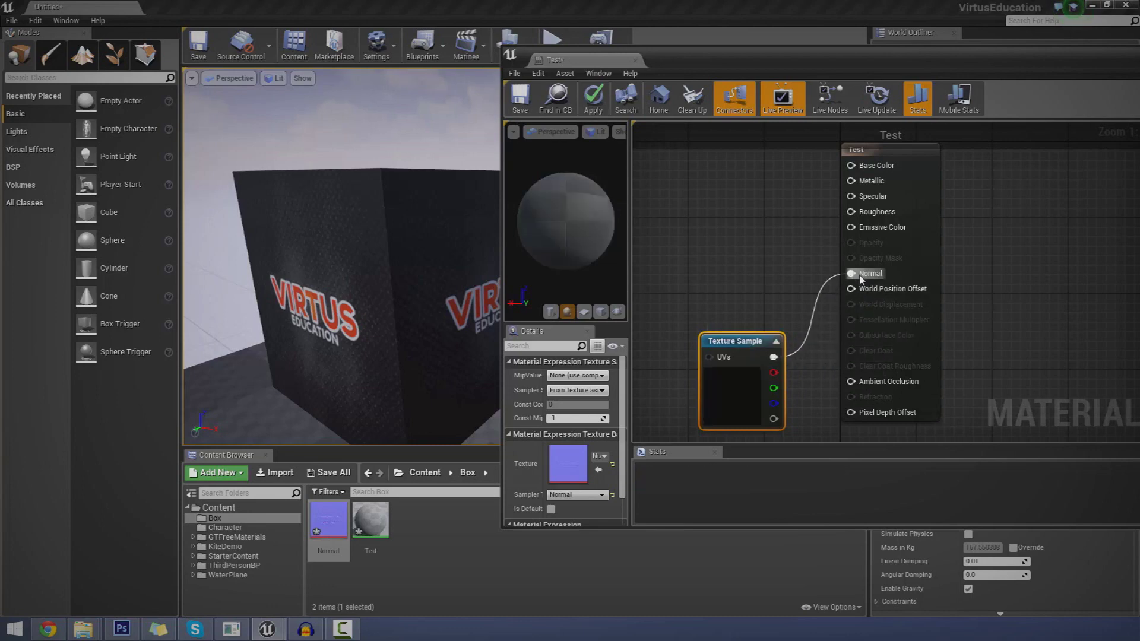
{"action": "left_click", "coordinate": [594, 100]}
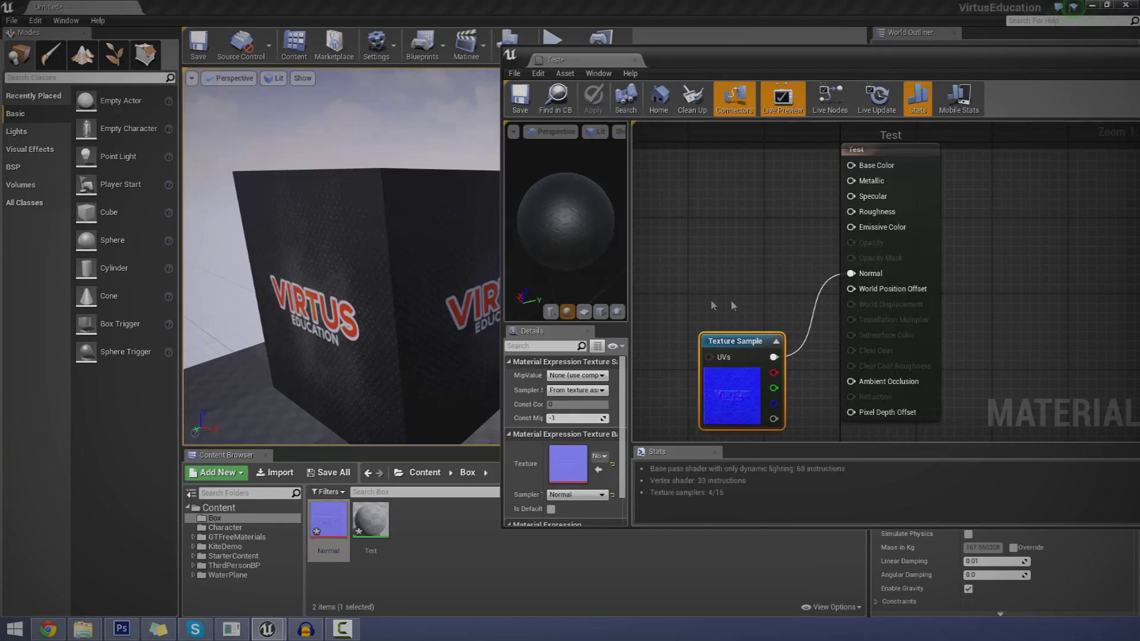
{"action": "left_click", "coordinate": [635, 61]}
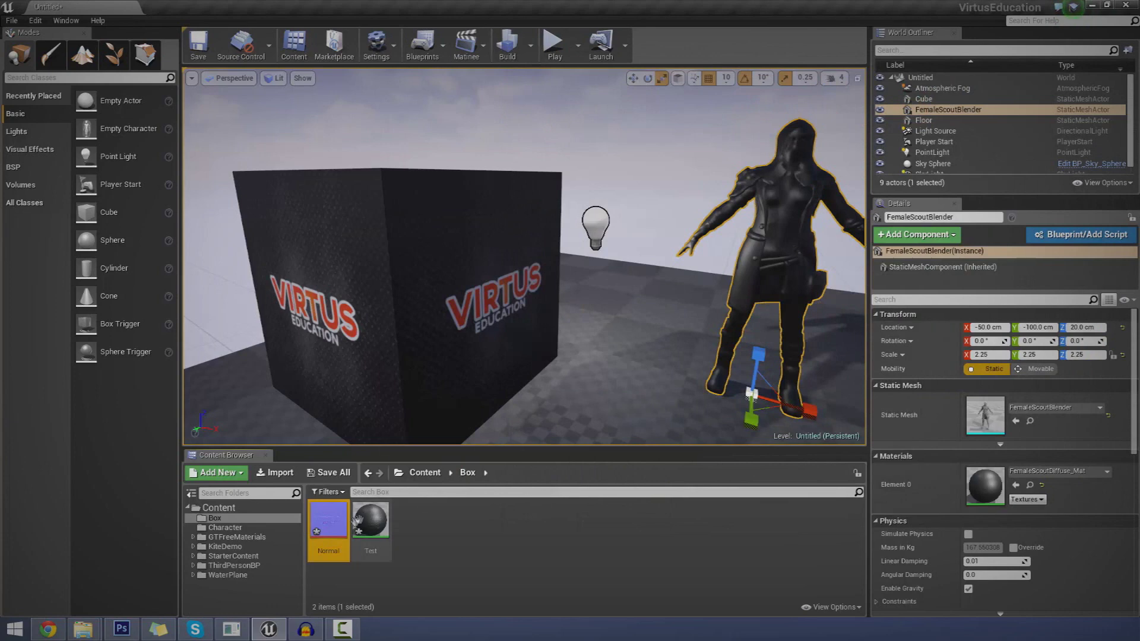
Put the Normal texture directly on the cube, and break all links of the Texture Sample in the cube's new material.
{"action": "left_click_drag", "start_coordinate": [342, 527], "coordinate": [449, 324]}
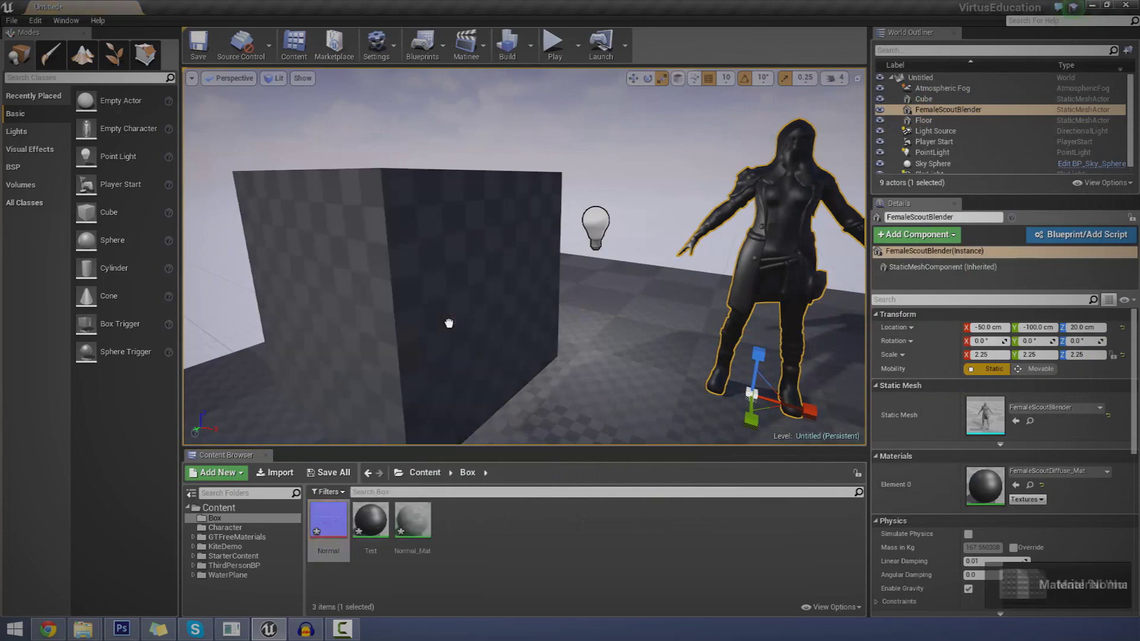
{"action": "mouse_move", "coordinate": [449, 324]}
{"action": "right_mouse_down"}
{"action": "mouse_move", "coordinate": [380, 321]}
{"action": "mouse_move", "coordinate": [469, 310]}
{"action": "mouse_move", "coordinate": [446, 313]}
{"action": "mouse_move", "coordinate": [490, 321]}
{"action": "mouse_move", "coordinate": [444, 322]}
{"action": "right_mouse_up"}
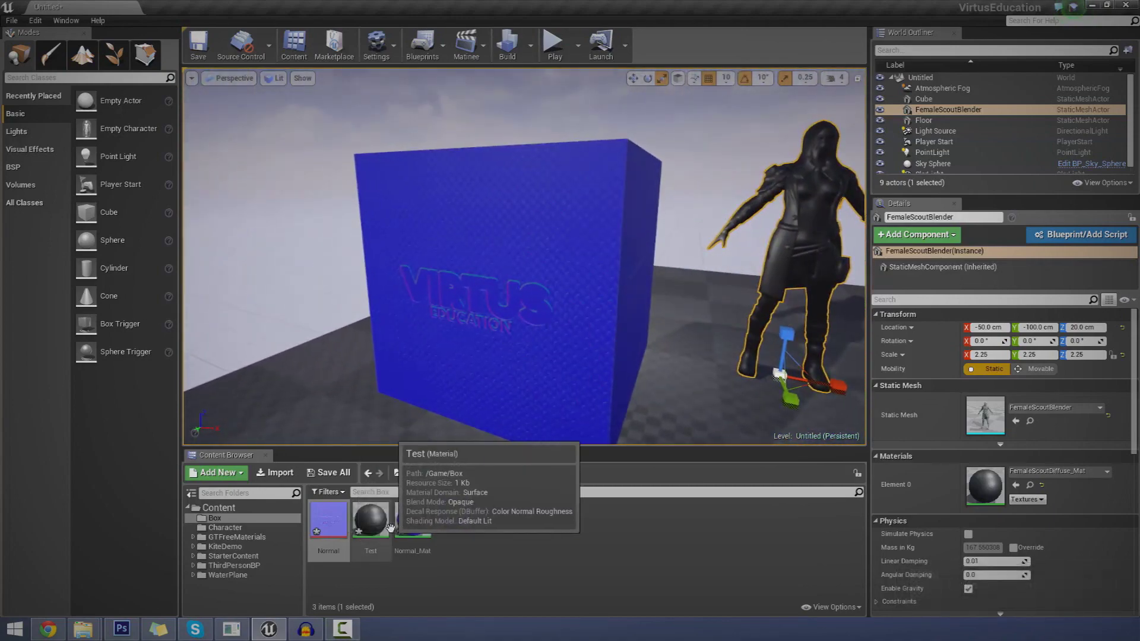
{"action": "left_click", "coordinate": [414, 544]}
{"action": "double_click", "coordinate": [414, 544]}
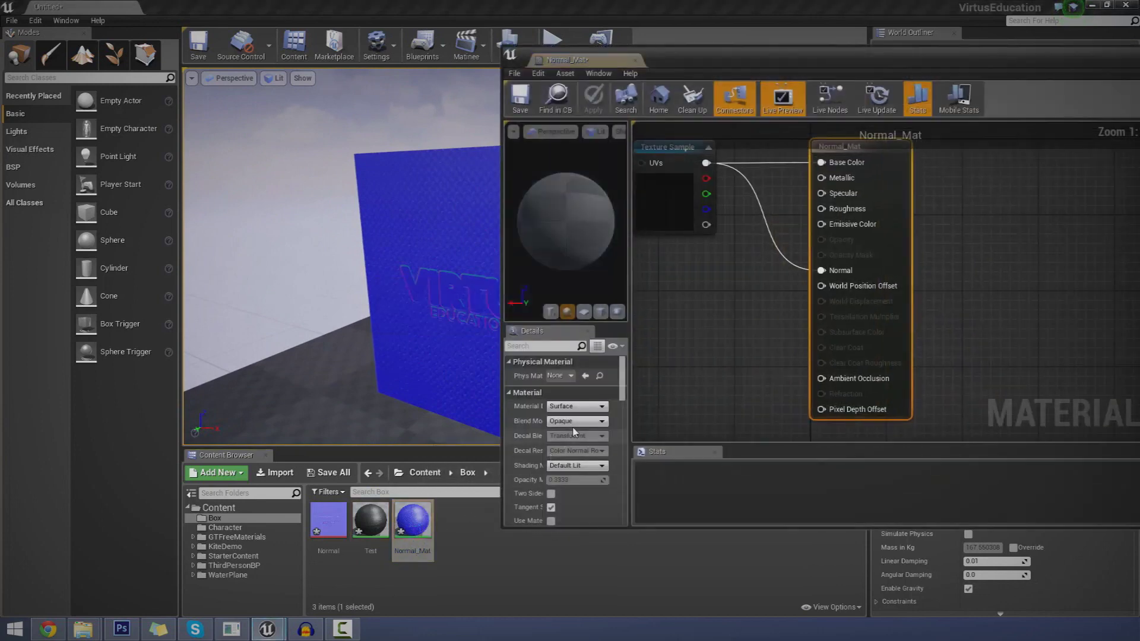
{"action": "left_click", "coordinate": [701, 283]}
{"action": "right_click", "coordinate": [703, 289]}
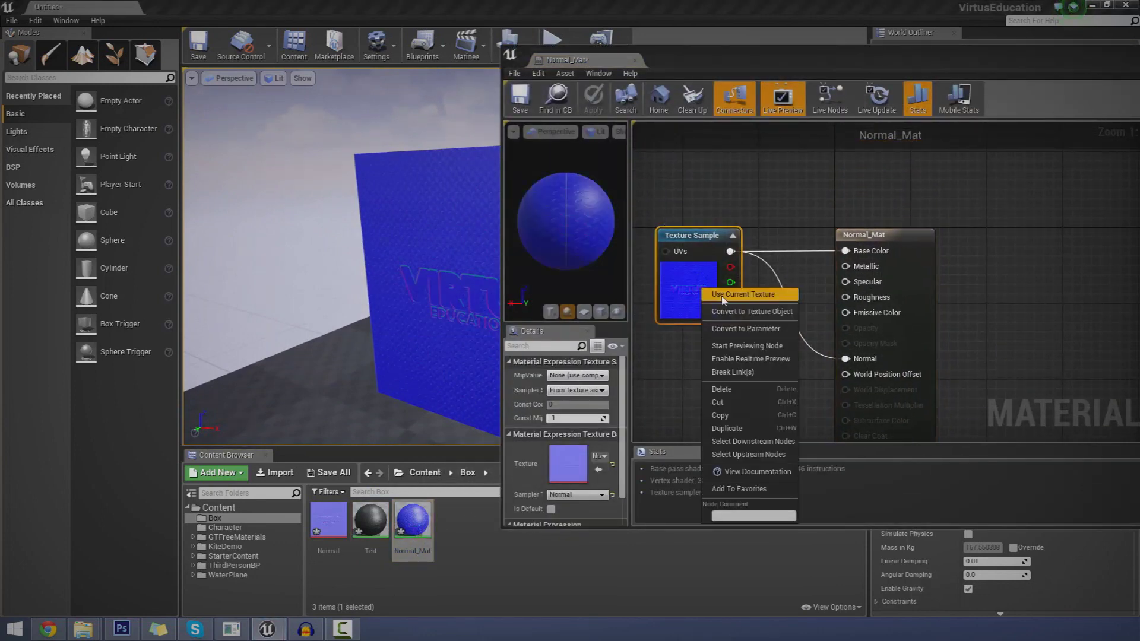
{"action": "left_click", "coordinate": [733, 372]}
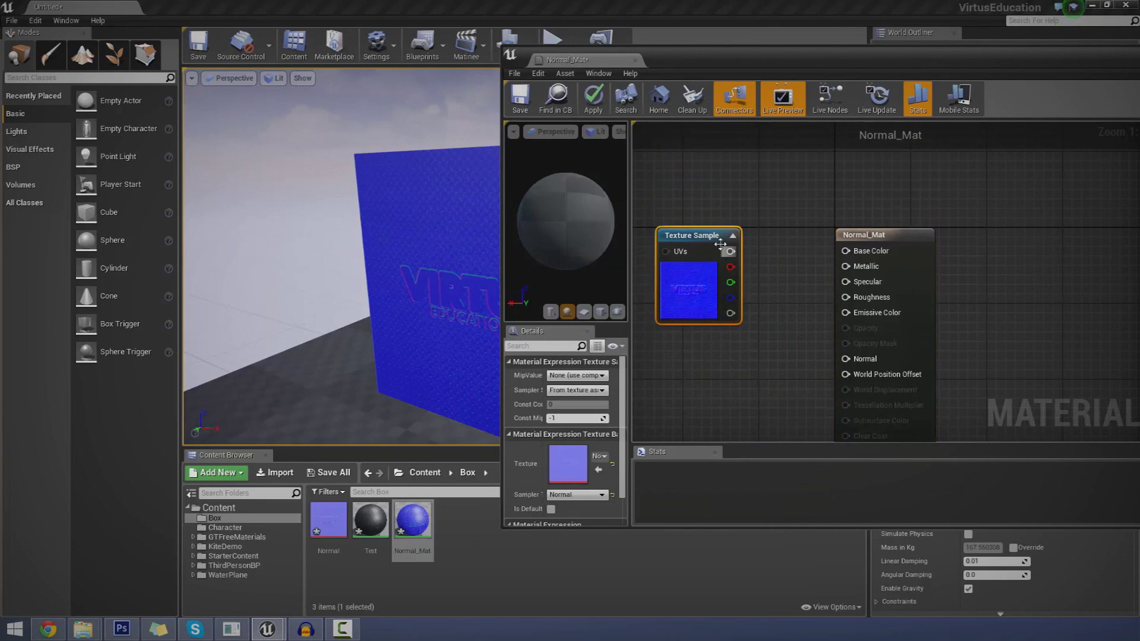
Connect the Texture Sample only to the Normal input of Normal_Mat, and apply the material before closing its editor.
{"action": "left_click_drag", "start_coordinate": [720, 244], "coordinate": [727, 338]}
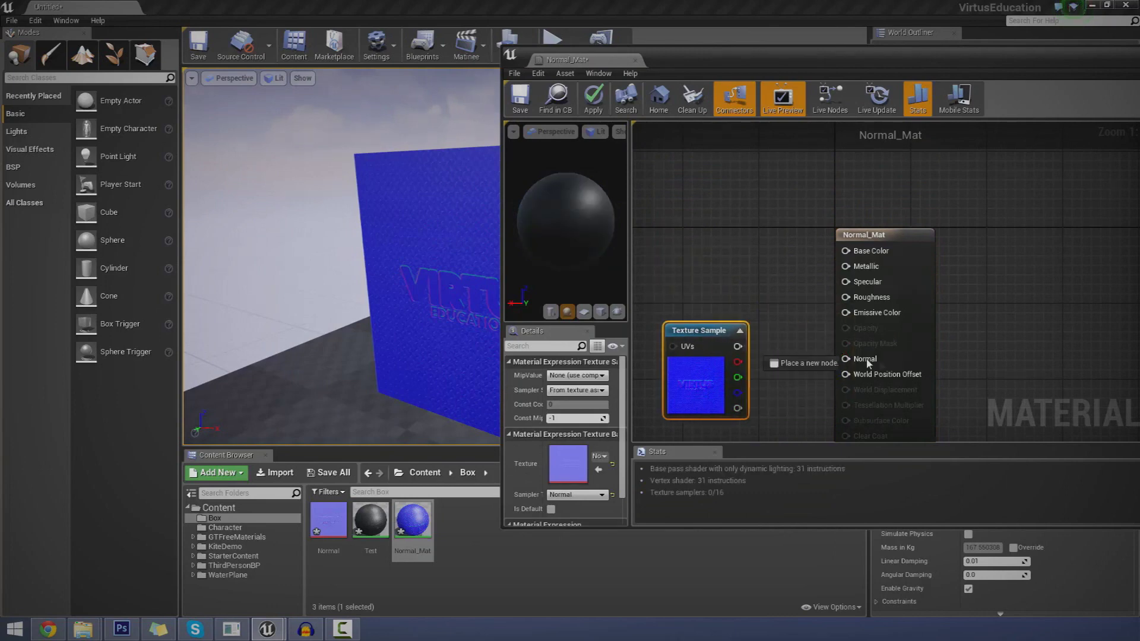
{"action": "left_click_drag", "start_coordinate": [883, 366], "coordinate": [882, 364]}
{"action": "left_click", "coordinate": [593, 97]}
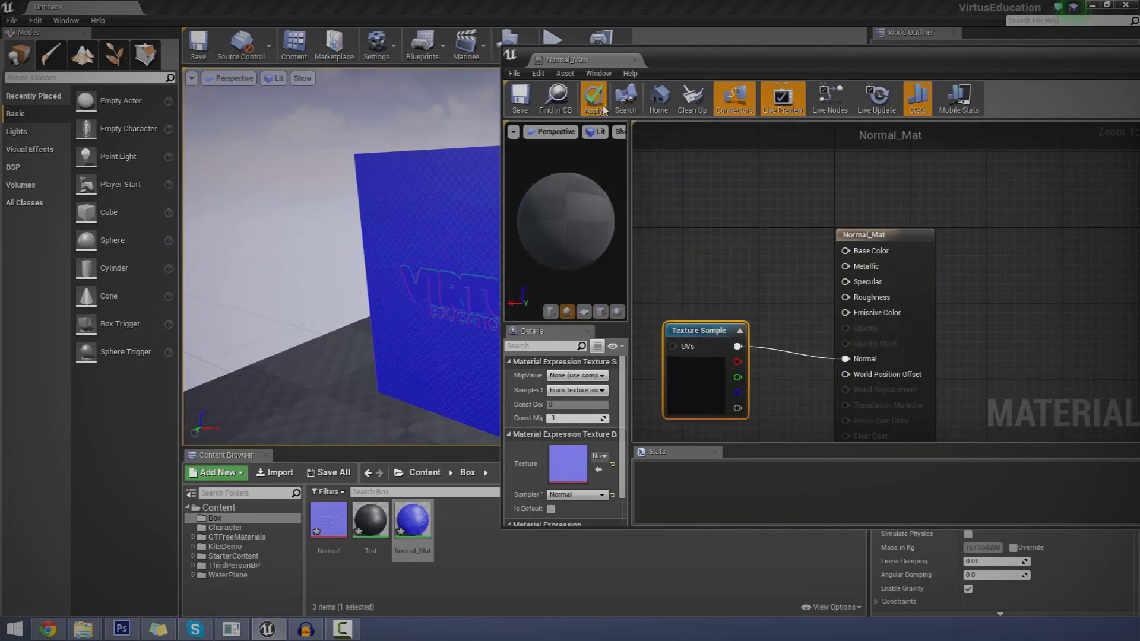
{"action": "right_click_drag", "start_coordinate": [437, 223], "coordinate": [469, 220]}
{"action": "left_click", "coordinate": [635, 61]}
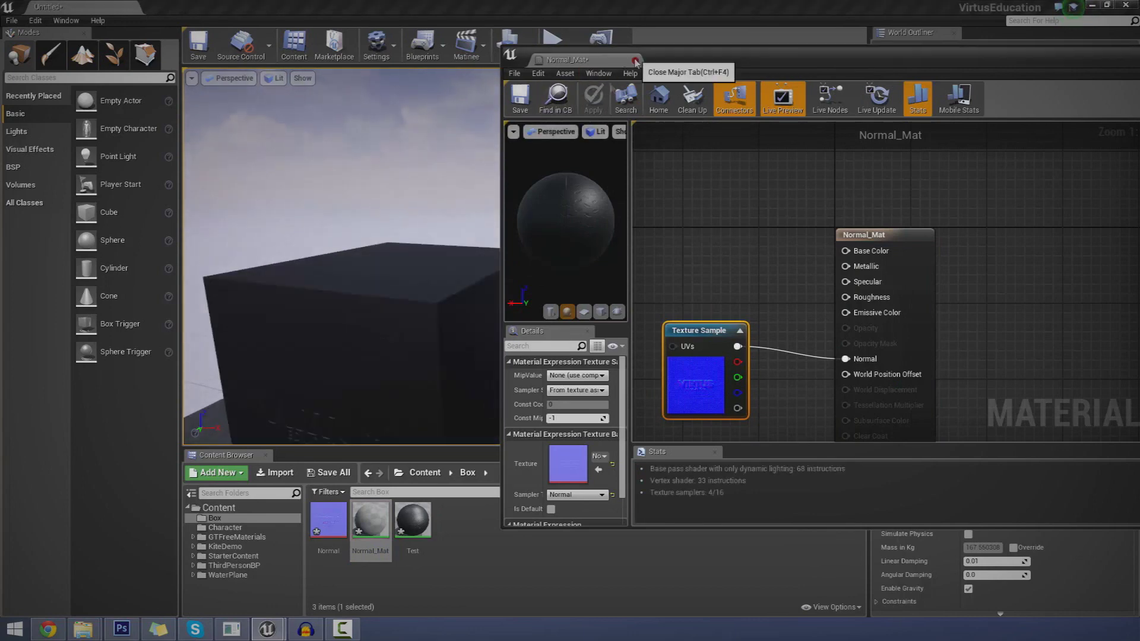
In FemaleScoutDiffuse_Mat from the Character folder, connect the diffuse texture to Base Color and the normal texture to Normal, and close the editor.
{"action": "right_click_drag", "start_coordinate": [564, 179], "coordinate": [570, 208]}
{"action": "right_click_drag", "start_coordinate": [503, 270], "coordinate": [475, 280]}
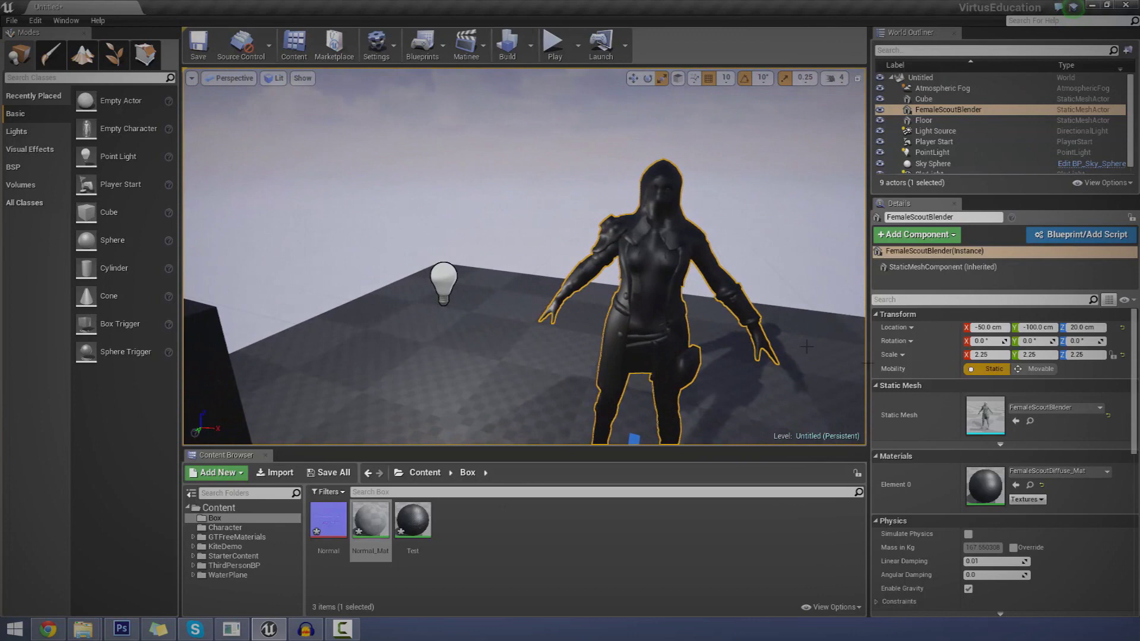
{"action": "left_click", "coordinate": [237, 538]}
{"action": "left_click", "coordinate": [224, 528]}
{"action": "double_click", "coordinate": [380, 526]}
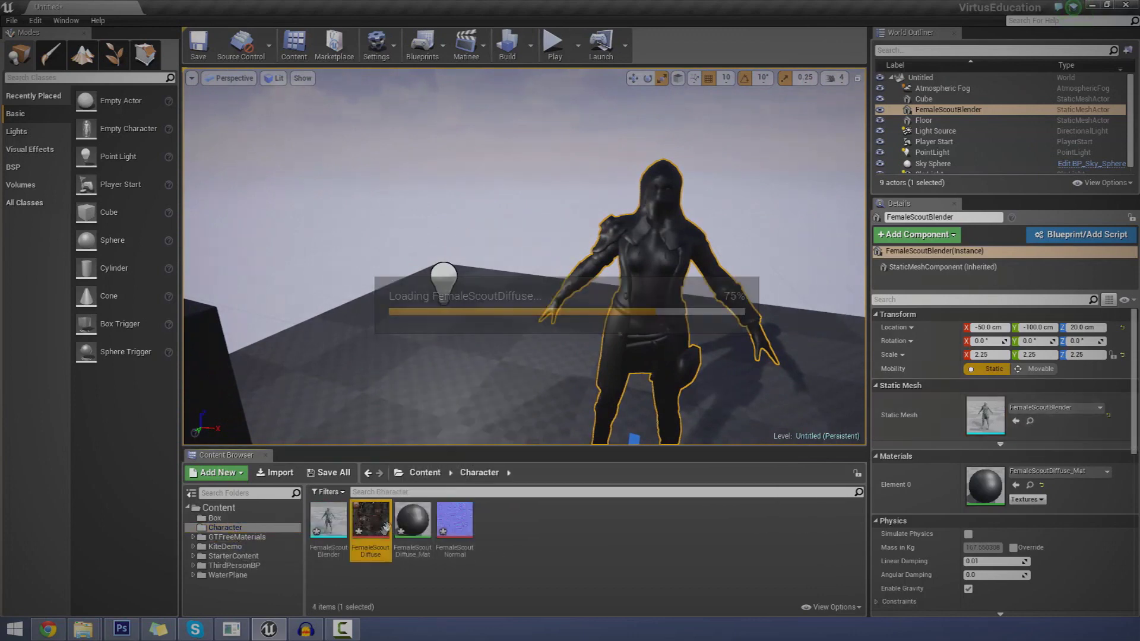
{"action": "left_click", "coordinate": [634, 61]}
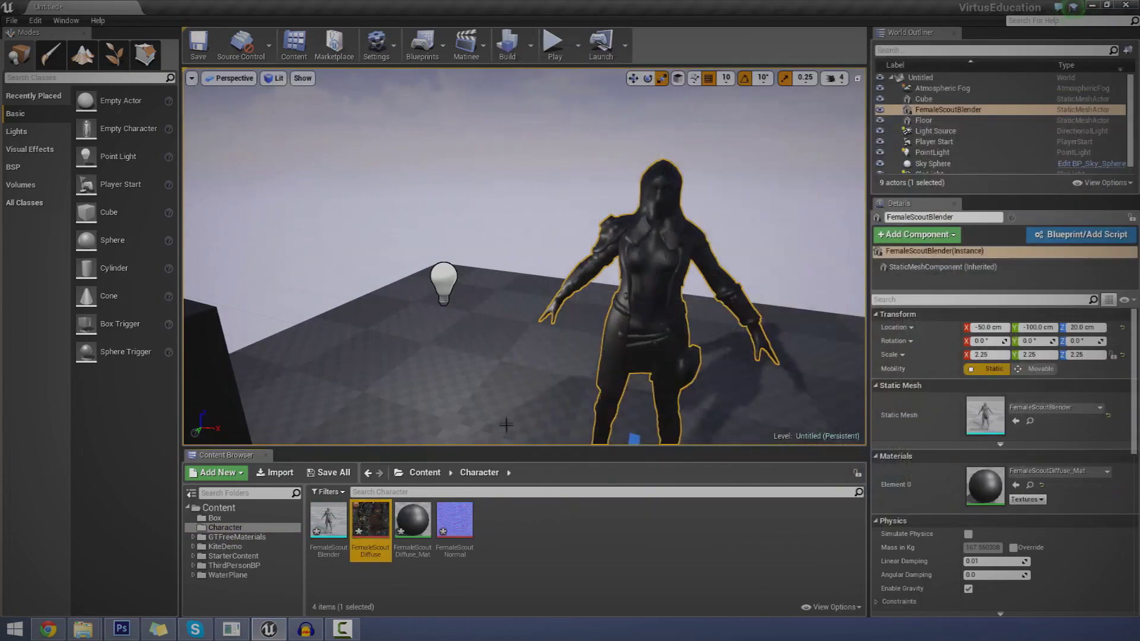
{"action": "double_click", "coordinate": [412, 520]}
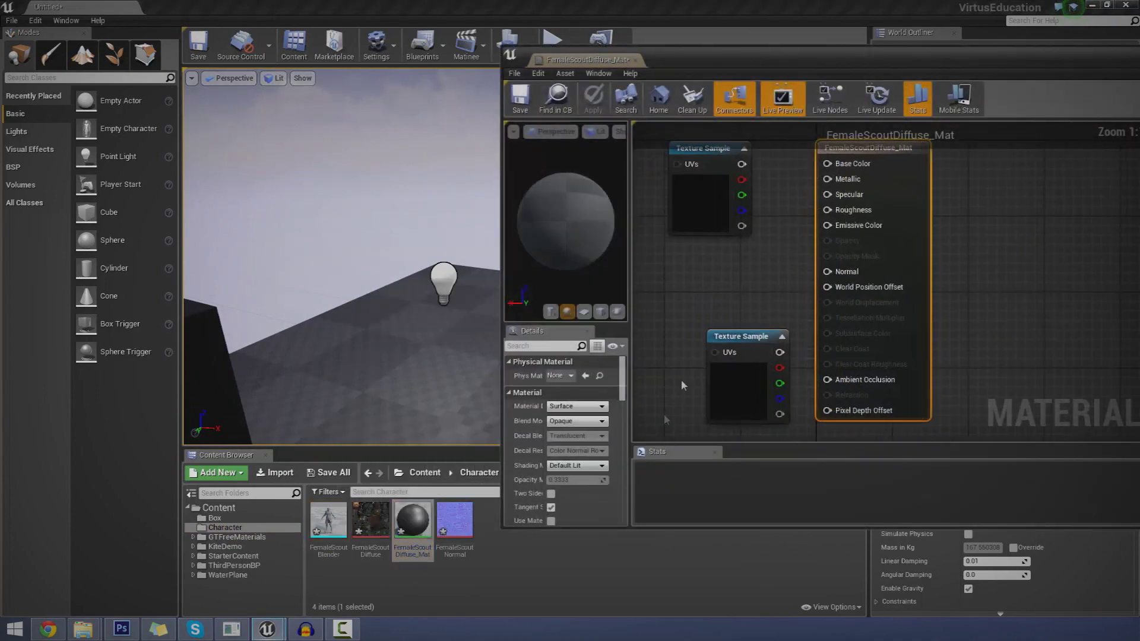
{"action": "left_click_drag", "start_coordinate": [754, 207], "coordinate": [841, 207]}
{"action": "left_click_drag", "start_coordinate": [840, 315], "coordinate": [793, 396]}
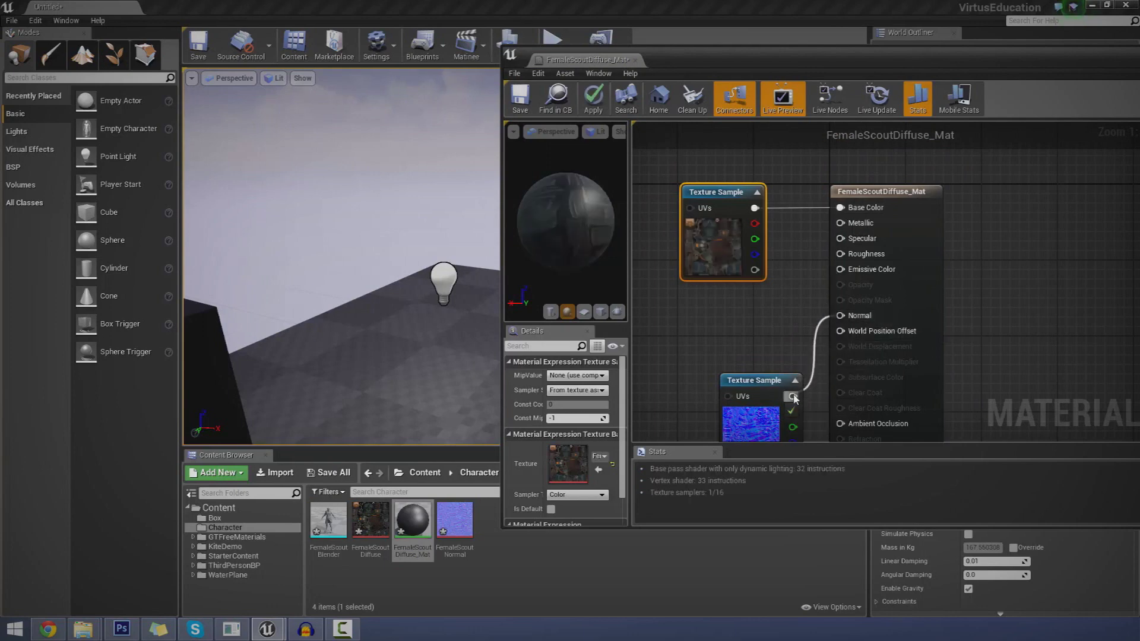
{"action": "left_click", "coordinate": [635, 59]}
Inspect the character with its diffuse and normal textures in the viewport, without its selection outline.
{"action": "key", "text": "w"}
{"action": "mouse_move", "coordinate": [524, 257]}
{"action": "right_mouse_down"}
{"action": "mouse_move", "coordinate": [525, 214]}
{"action": "mouse_move", "coordinate": [527, 258]}
{"action": "right_mouse_up"}
{"action": "key", "text": "s"}
{"action": "right_click_drag", "start_coordinate": [635, 177], "coordinate": [638, 171]}
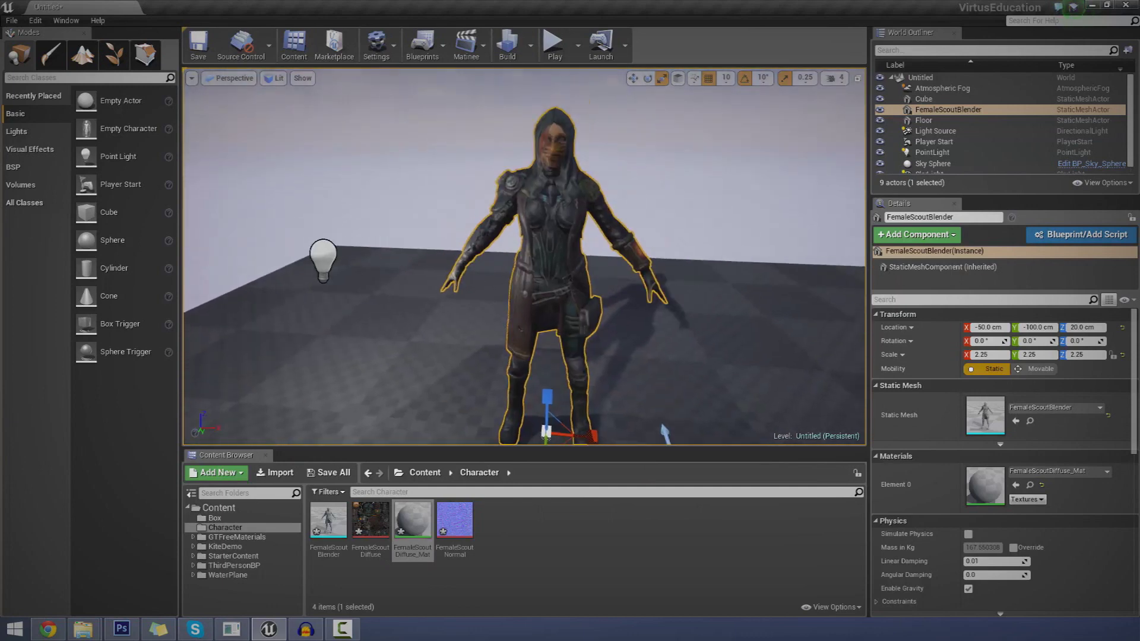
{"action": "left_click", "coordinate": [635, 178]}
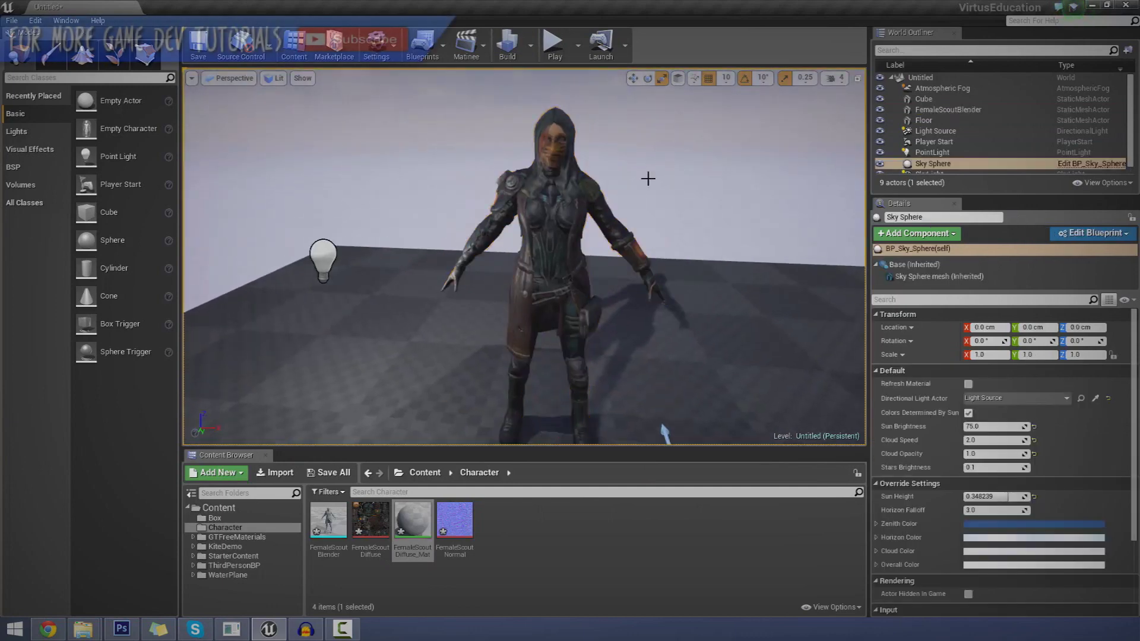